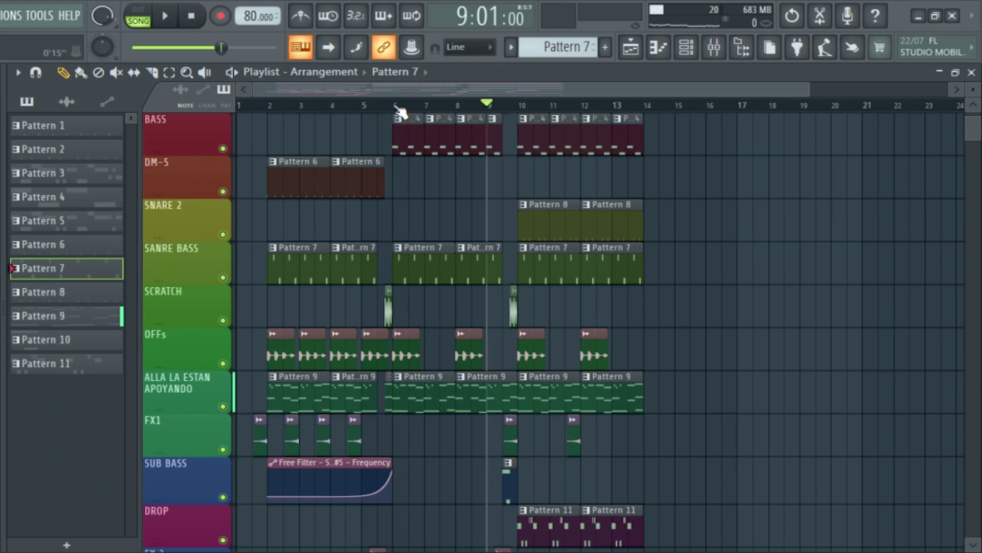
Move the song position to bar 6 and review the Kick Principal sampler settings in Pattern 1.
{"action": "left_click", "coordinate": [396, 106]}
{"action": "scroll", "coordinate": [432, 241], "scroll_direction": "up", "scroll_amount": 4}
{"action": "left_click", "coordinate": [301, 26]}
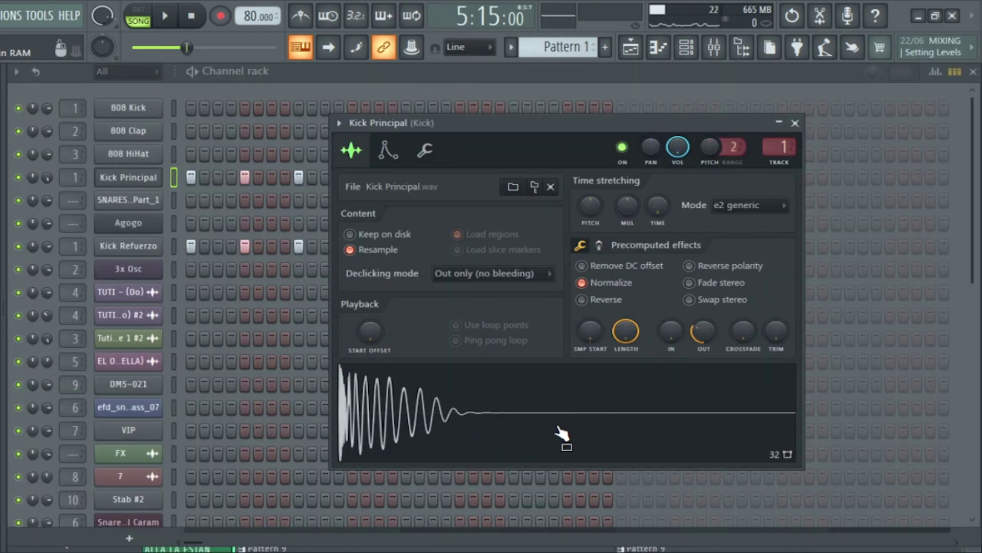
{"action": "left_click", "coordinate": [795, 124]}
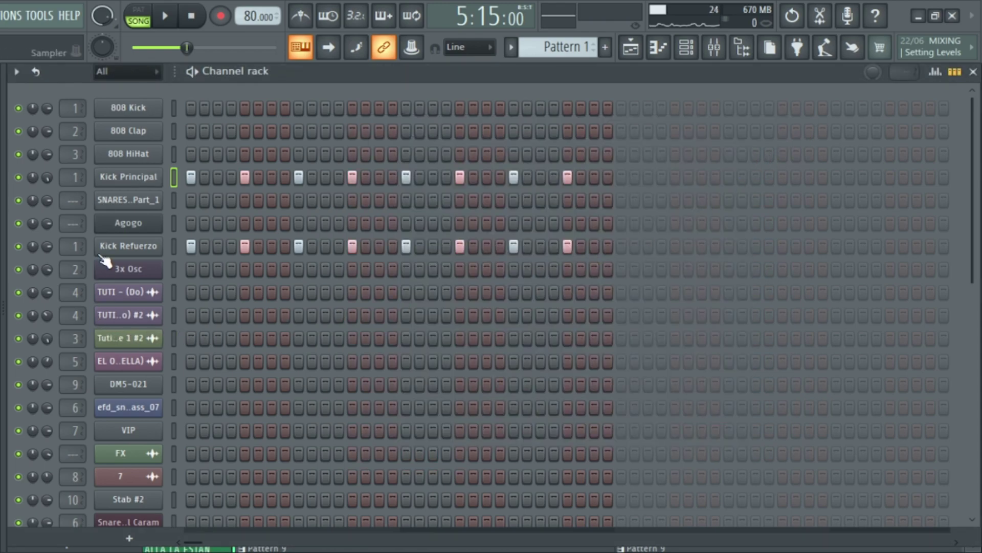
Review the sampler settings and waveforms of the Kick Refuerzo and Tuti Snare 1 #2 channels.
{"action": "left_click", "coordinate": [117, 253]}
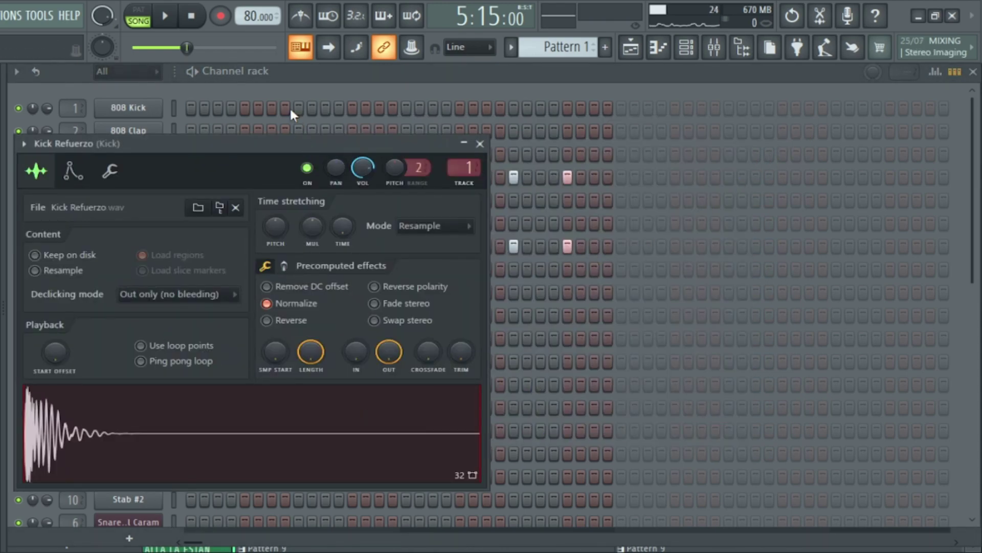
{"action": "left_click_drag", "start_coordinate": [293, 146], "coordinate": [654, 105]}
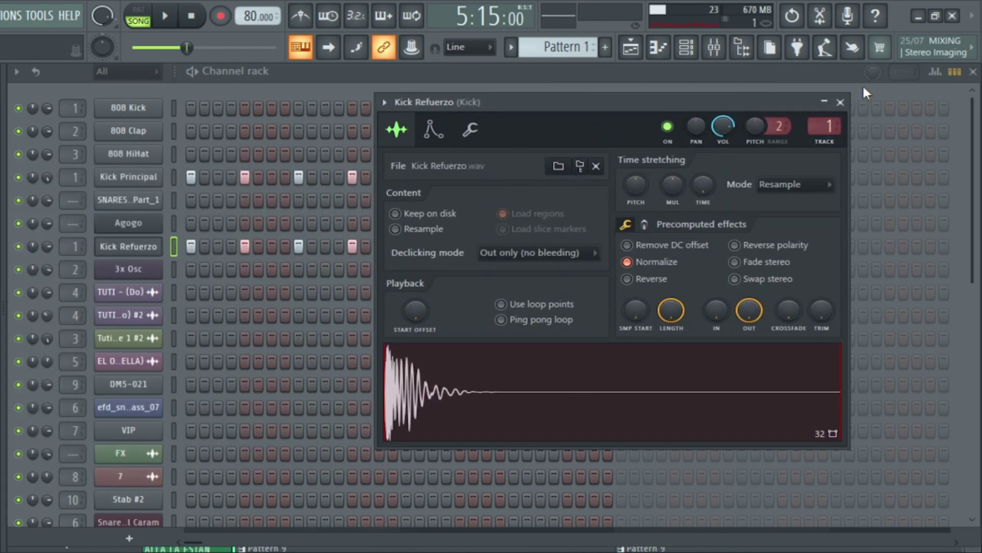
{"action": "left_click", "coordinate": [841, 102]}
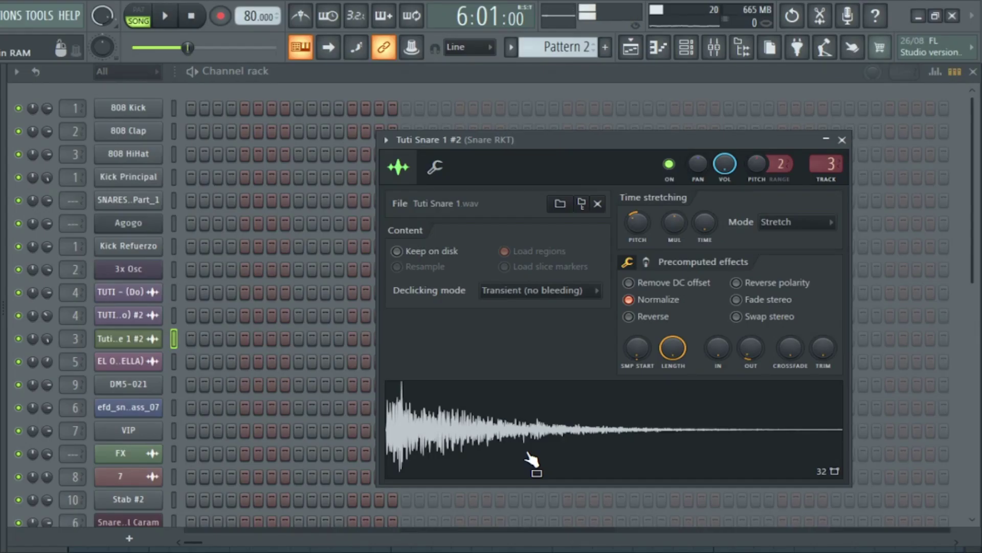
{"action": "left_click", "coordinate": [843, 140]}
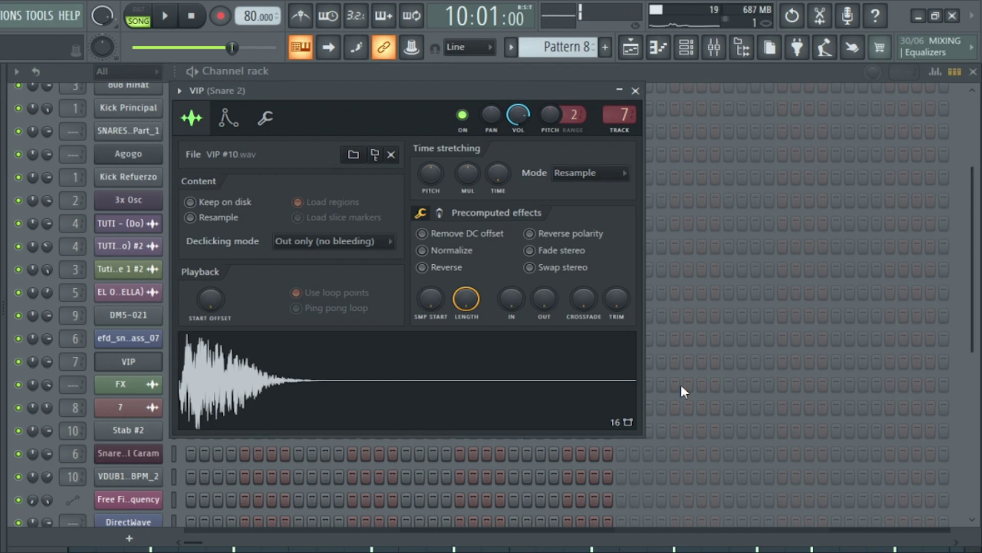
Clear the VIP channel's steps in Pattern 8 and re-enter hits on steps 4, 7, 12, 15, 20 and 23.
{"action": "left_click", "coordinate": [636, 91]}
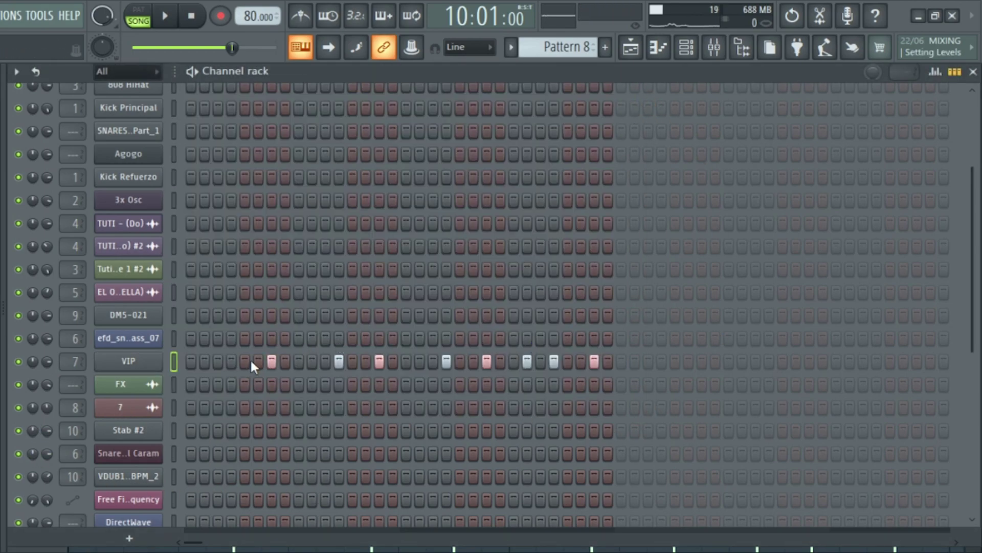
{"action": "right_click", "coordinate": [554, 361]}
{"action": "right_click", "coordinate": [593, 362]}
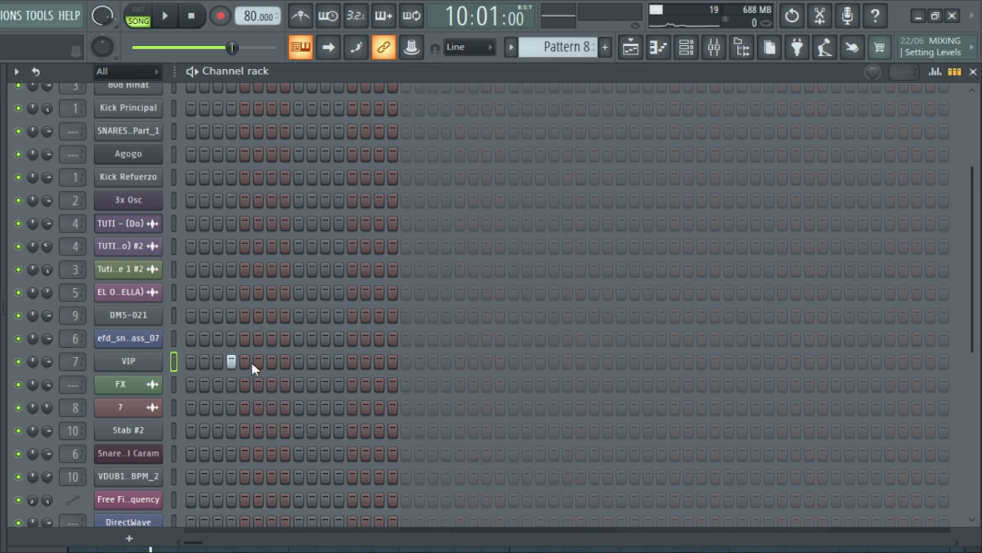
{"action": "left_click", "coordinate": [339, 361]}
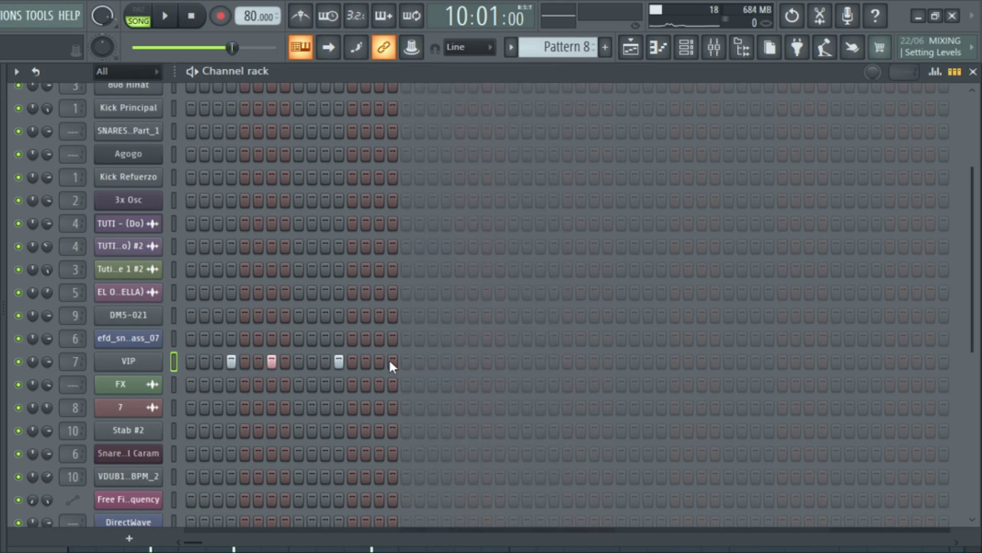
{"action": "left_click", "coordinate": [447, 361]}
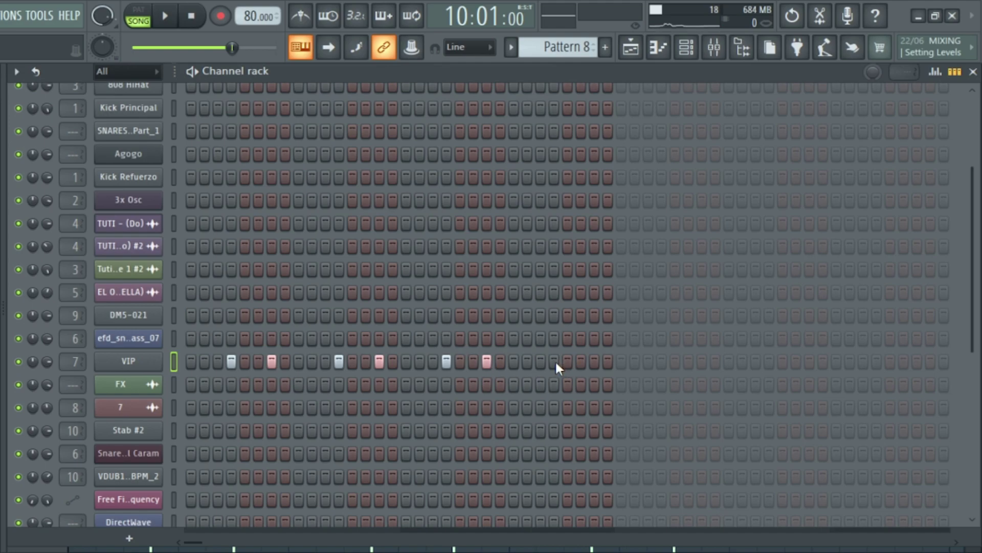
{"action": "key", "text": "space"}
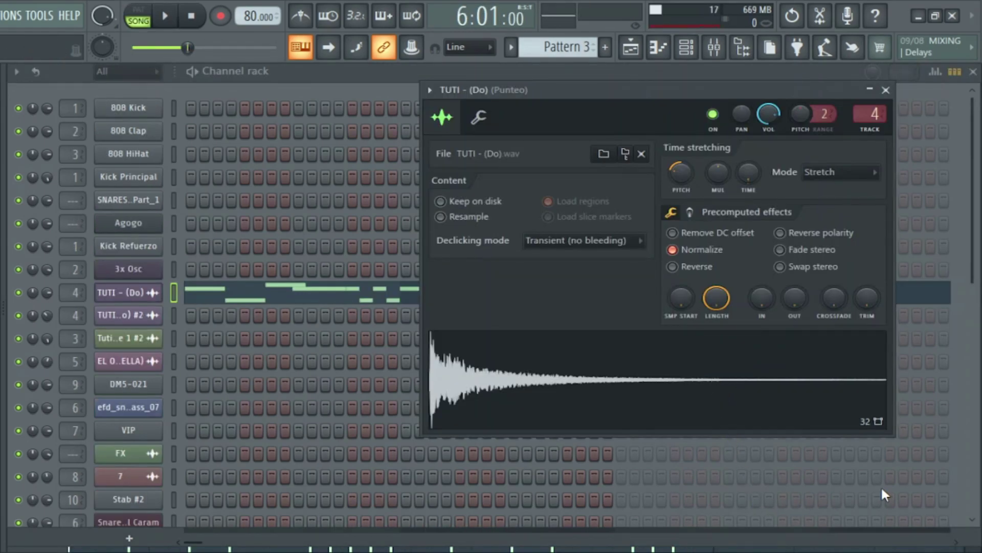
Open the TUTI - (Do) melody of Pattern 3 in the piano roll and look over its notes.
{"action": "left_click", "coordinate": [572, 402]}
{"action": "left_click", "coordinate": [148, 292]}
{"action": "left_click", "coordinate": [148, 292]}
{"action": "left_click", "coordinate": [272, 291]}
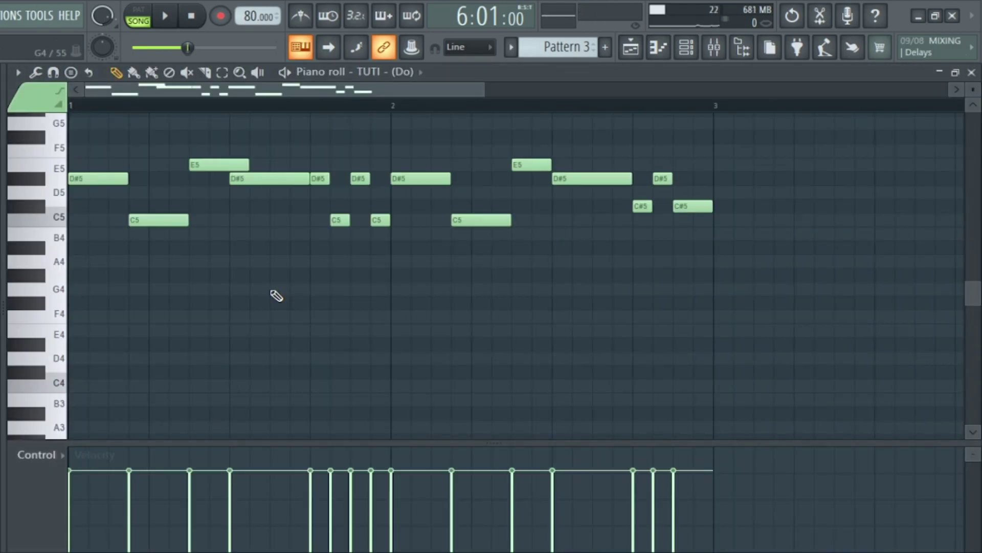
{"action": "scroll", "coordinate": [130, 136], "scroll_direction": "down", "scroll_amount": 3}
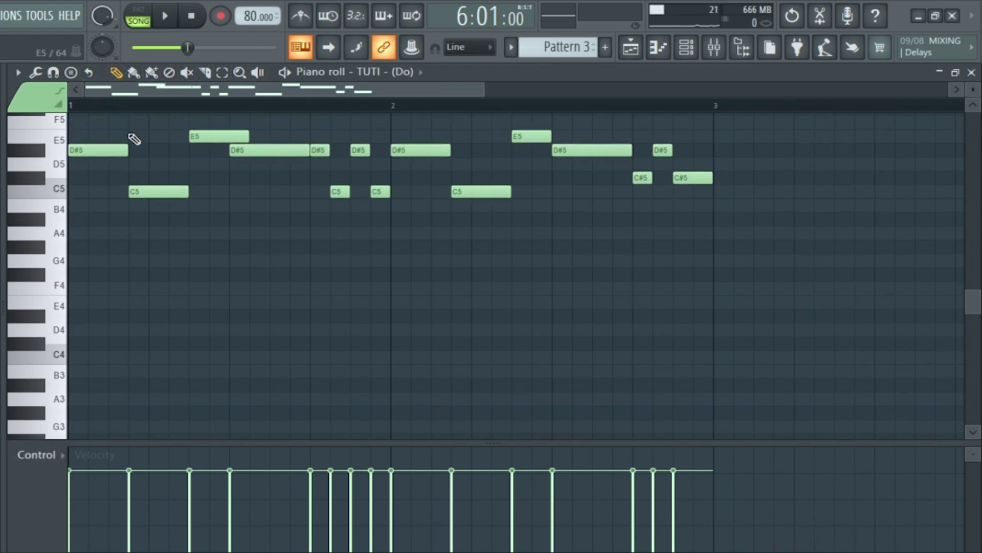
{"action": "scroll", "coordinate": [132, 134], "scroll_direction": "up", "scroll_amount": 3}
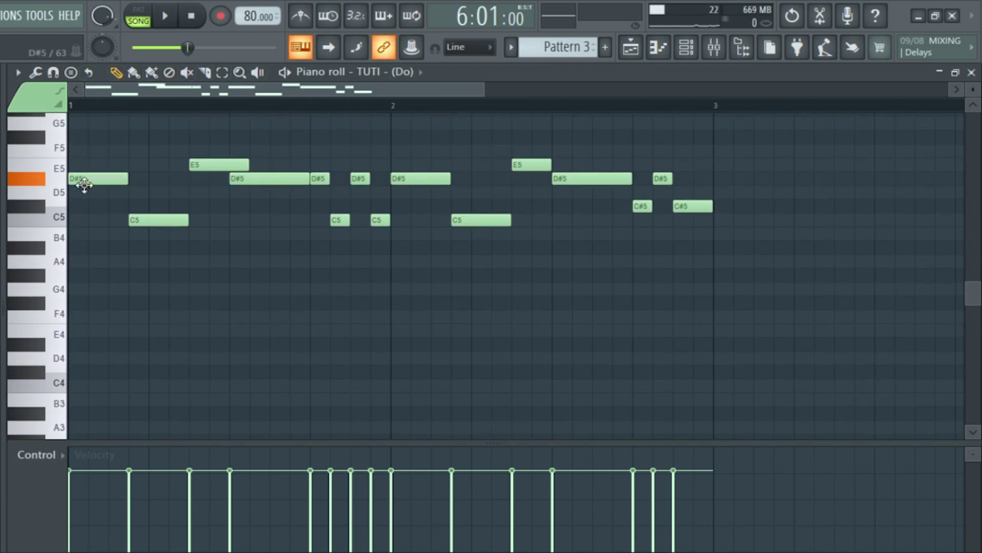
Audition the notes of the two-bar TUTI - (Do) melody one after another in the piano roll.
{"action": "left_click", "coordinate": [166, 236]}
{"action": "right_click", "coordinate": [199, 236]}
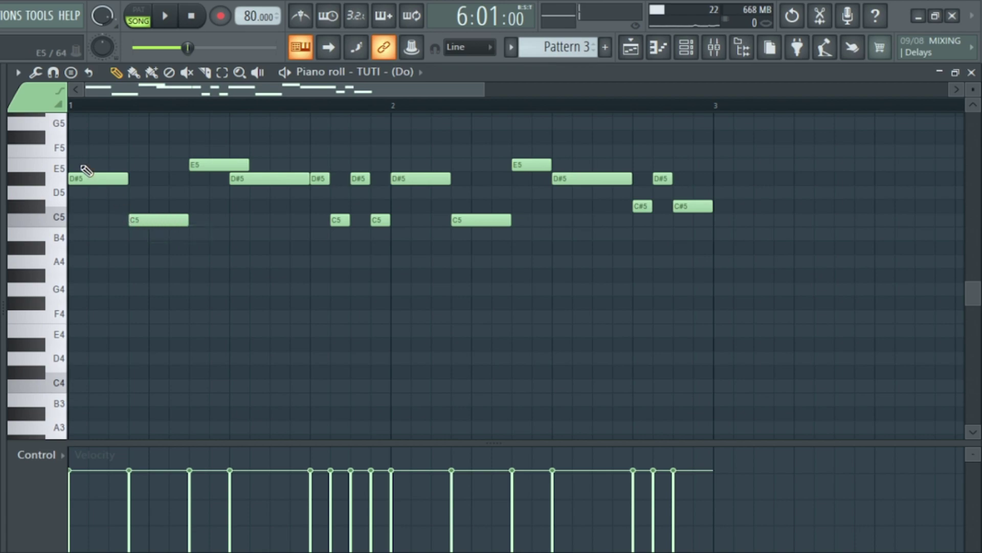
{"action": "left_click", "coordinate": [152, 220]}
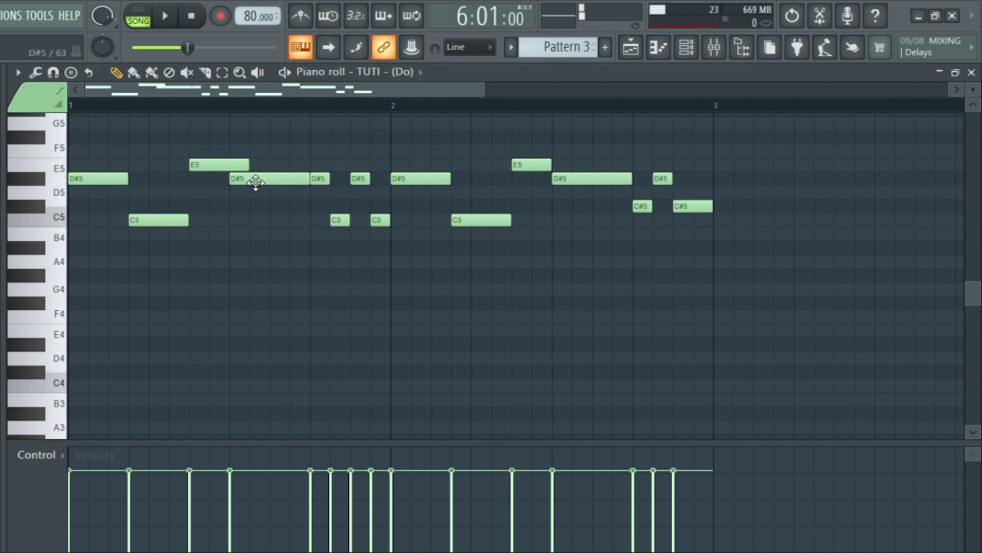
{"action": "left_click", "coordinate": [317, 178]}
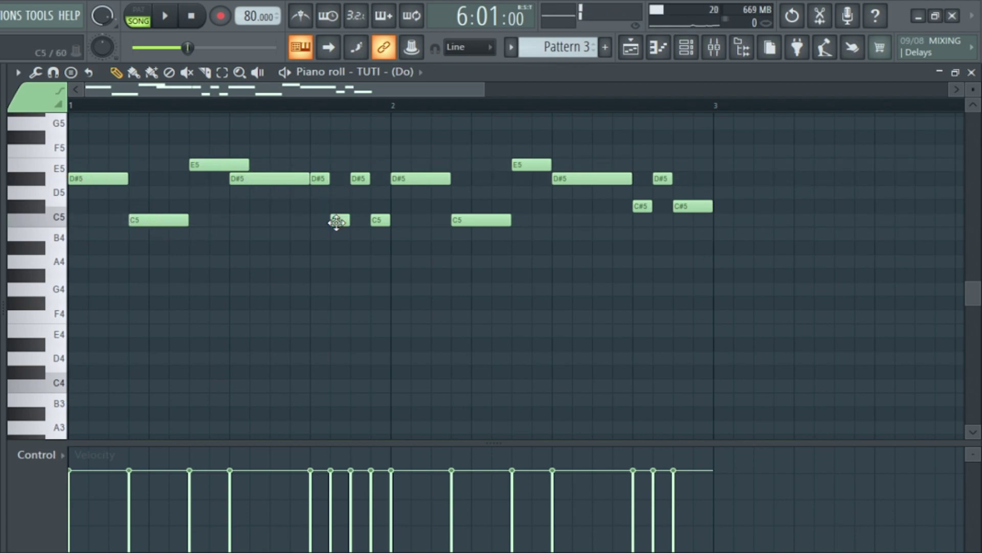
{"action": "left_click", "coordinate": [350, 181]}
{"action": "left_click", "coordinate": [377, 217]}
{"action": "scroll", "coordinate": [508, 257], "scroll_direction": "up", "scroll_amount": 3}
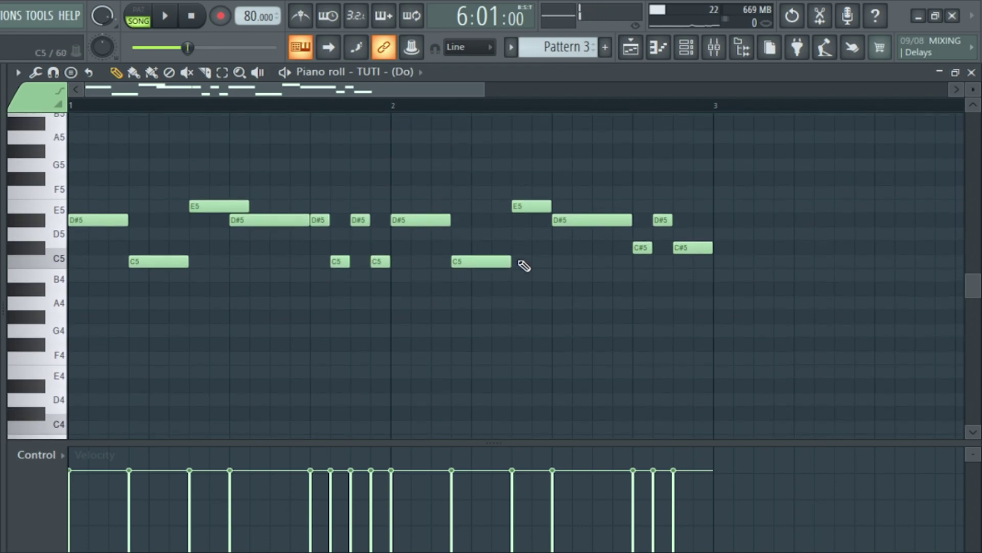
{"action": "left_click", "coordinate": [415, 262]}
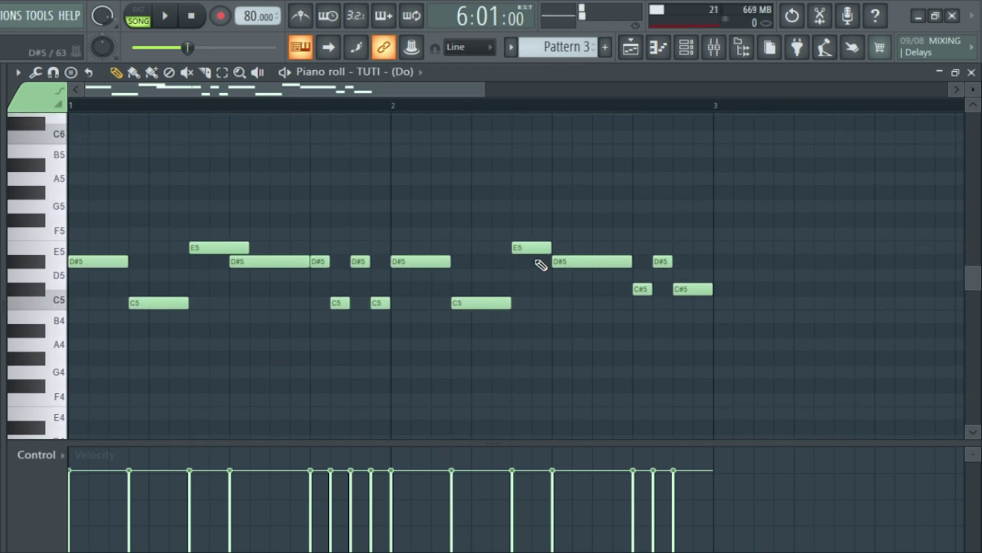
{"action": "left_click", "coordinate": [573, 270]}
{"action": "right_click", "coordinate": [597, 278]}
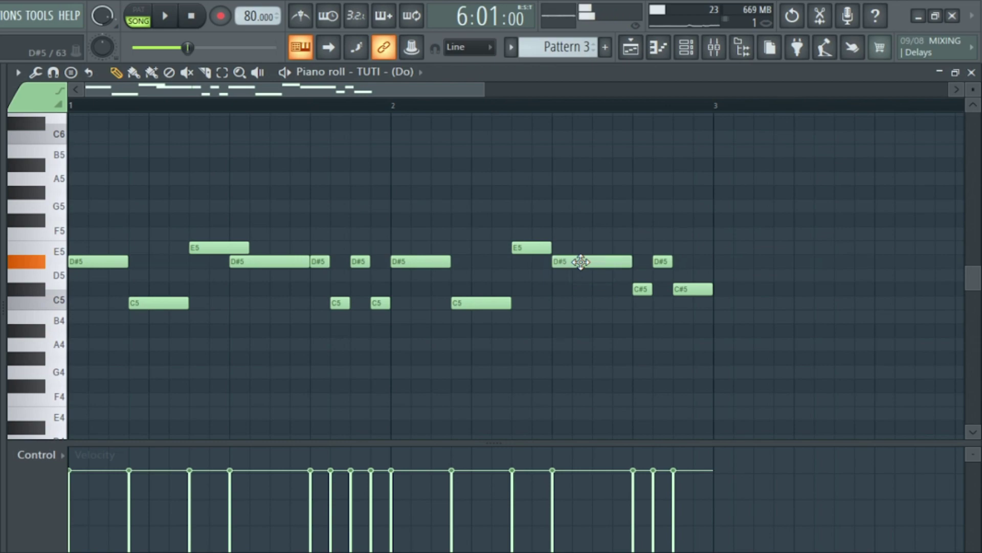
{"action": "left_click", "coordinate": [680, 288]}
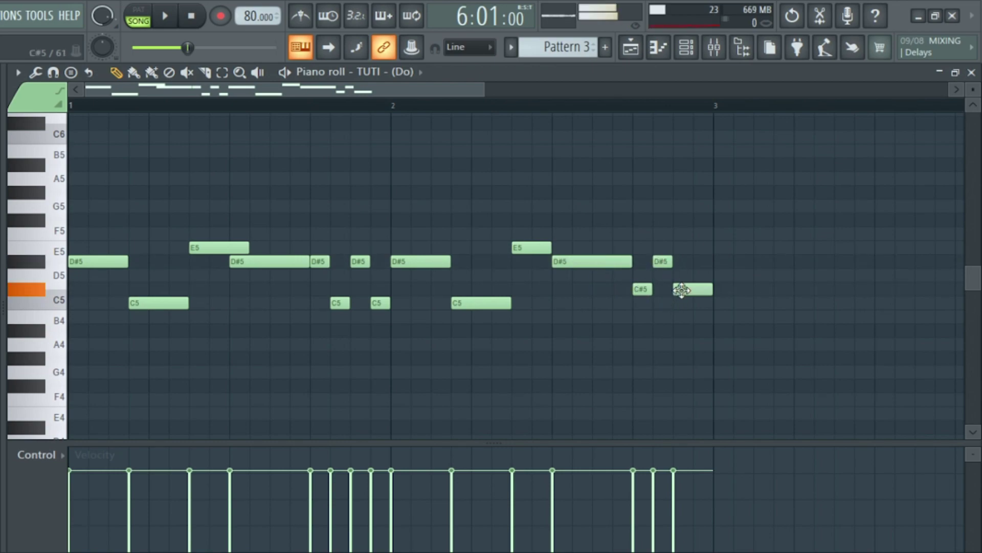
Switch to pattern playback and listen to the TUTI - (Do) melodies of Pattern 3 and Pattern 5.
{"action": "left_click", "coordinate": [148, 15]}
{"action": "key", "text": "space"}
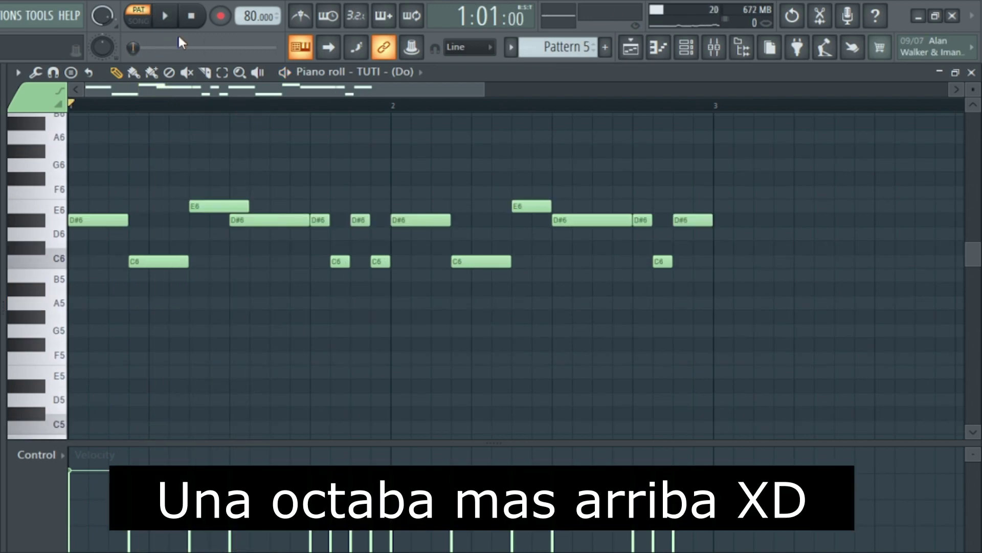
{"action": "key", "text": "space"}
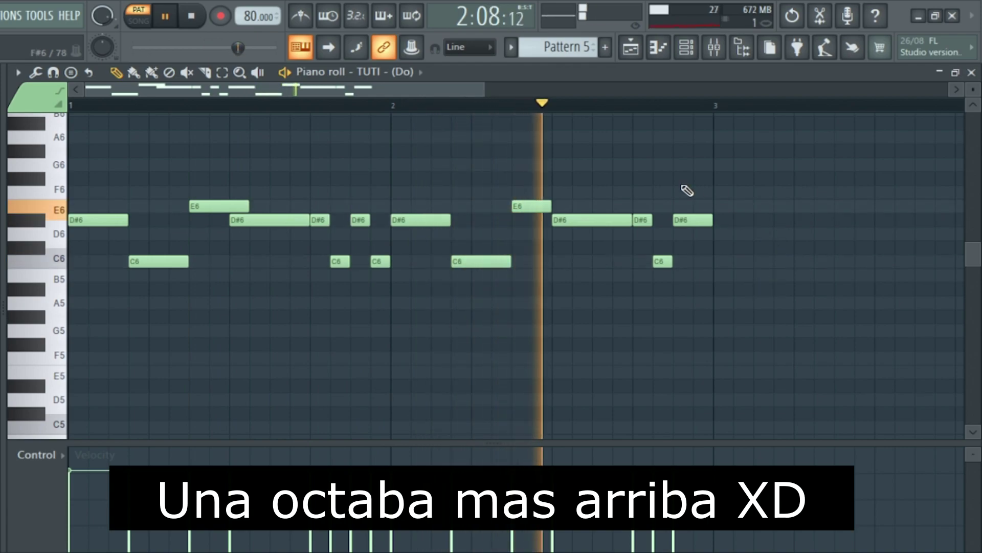
{"action": "key", "text": "space"}
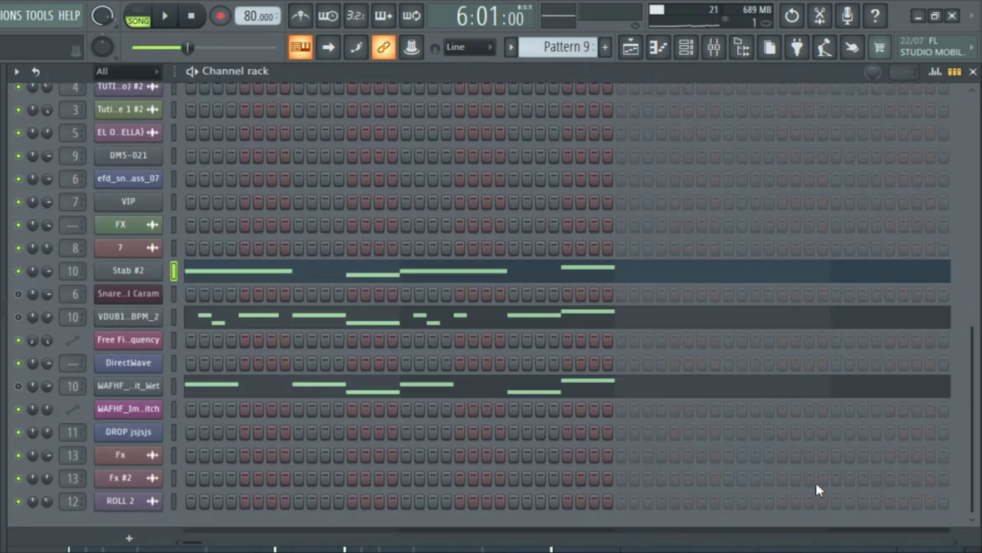
Check the Stab #2 channel's sample, open its Pattern 9 notes in the piano roll and play them.
{"action": "left_click", "coordinate": [156, 279]}
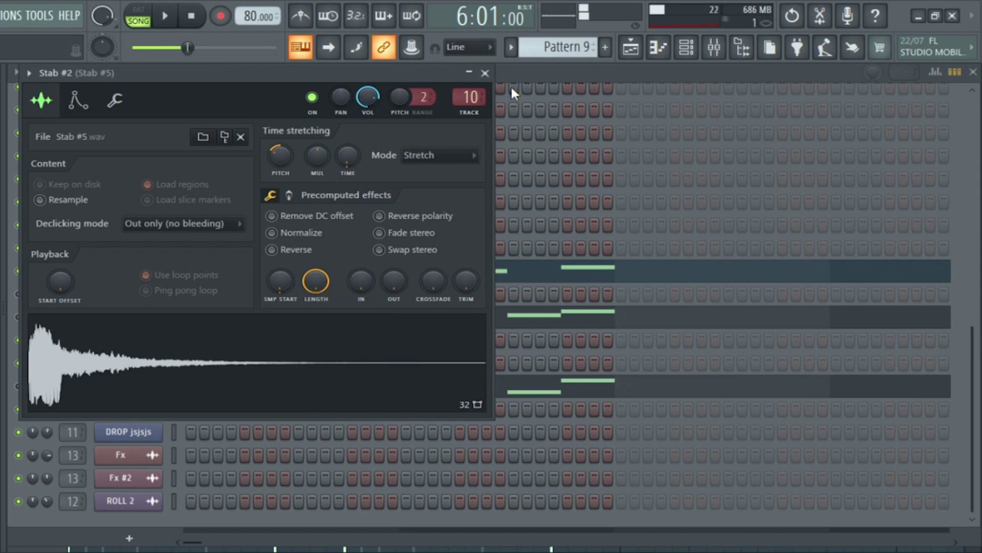
{"action": "left_click", "coordinate": [486, 74]}
{"action": "left_click", "coordinate": [383, 278]}
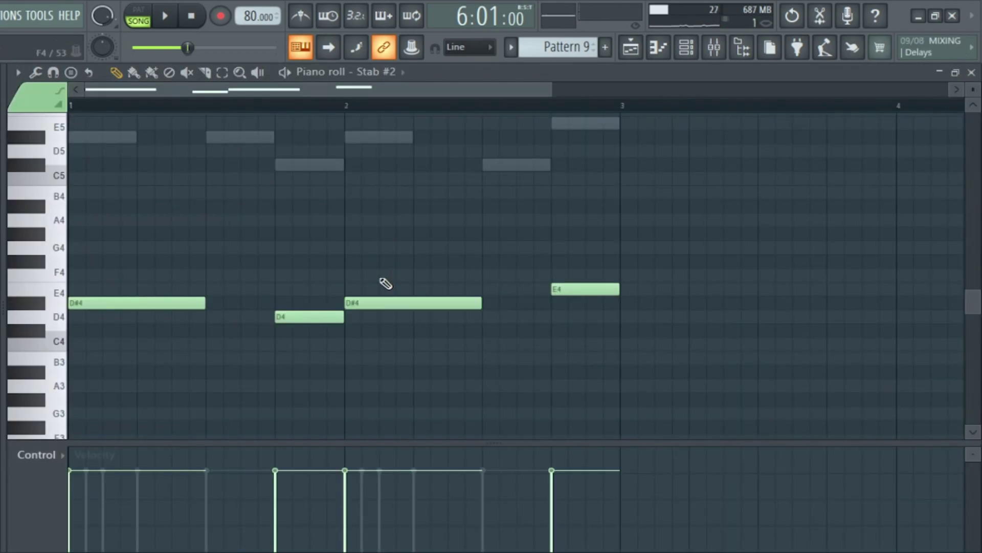
{"action": "key", "text": "space"}
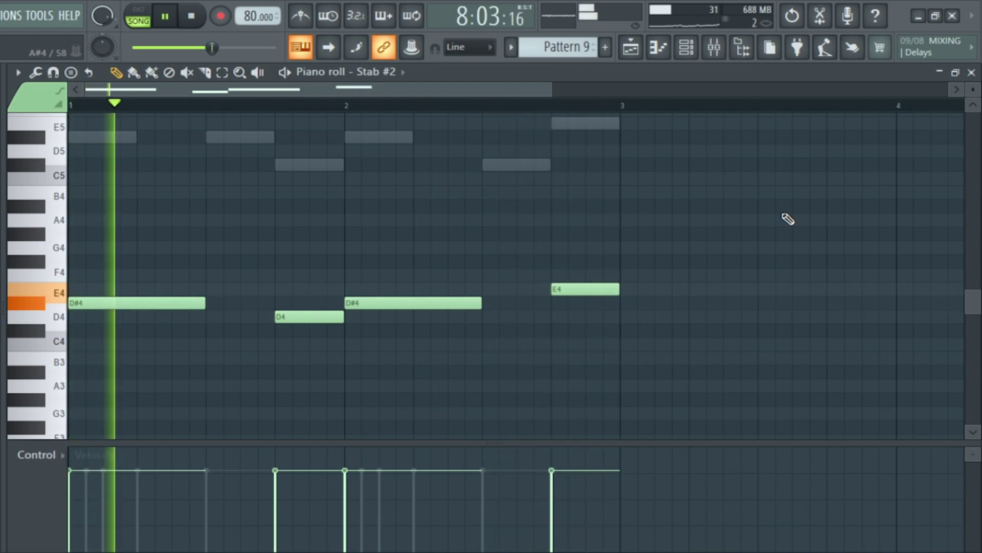
{"action": "key", "text": "space"}
Open the VDUB1 Melody channel's notes in Pattern 9 and listen to the melody parts in pattern playback.
{"action": "left_click", "coordinate": [685, 50]}
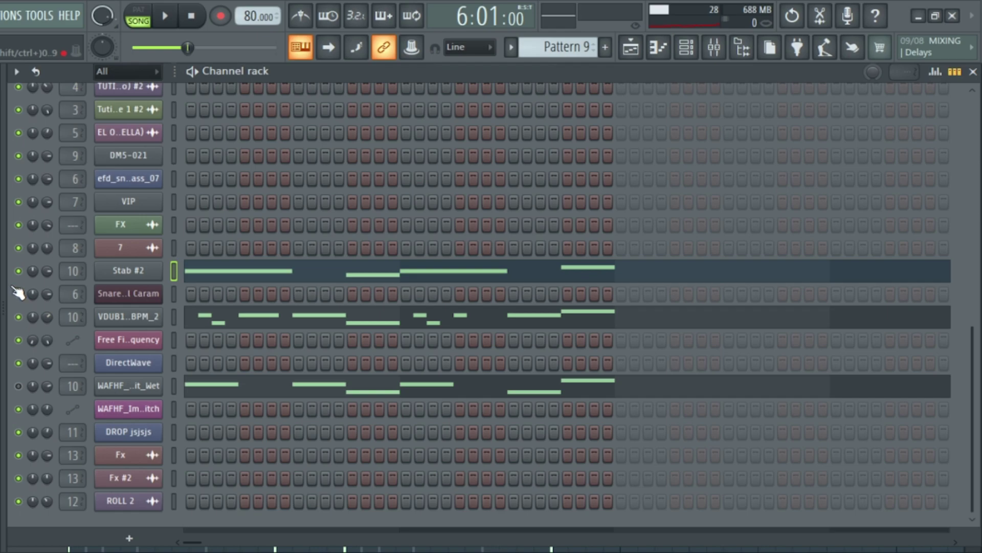
{"action": "left_click", "coordinate": [277, 327]}
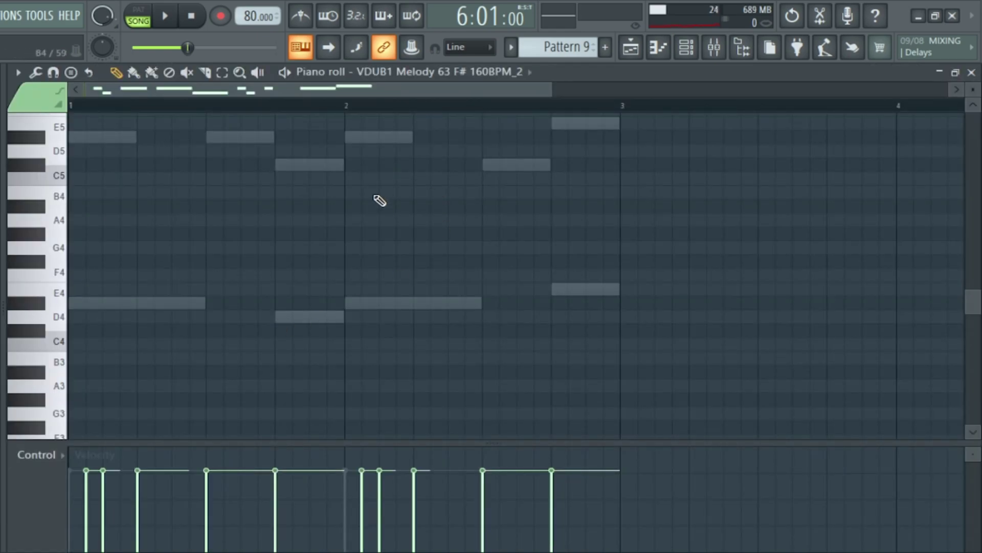
{"action": "scroll", "coordinate": [459, 272], "scroll_direction": "up", "scroll_amount": 4}
{"action": "left_click", "coordinate": [148, 18]}
{"action": "key", "text": "space"}
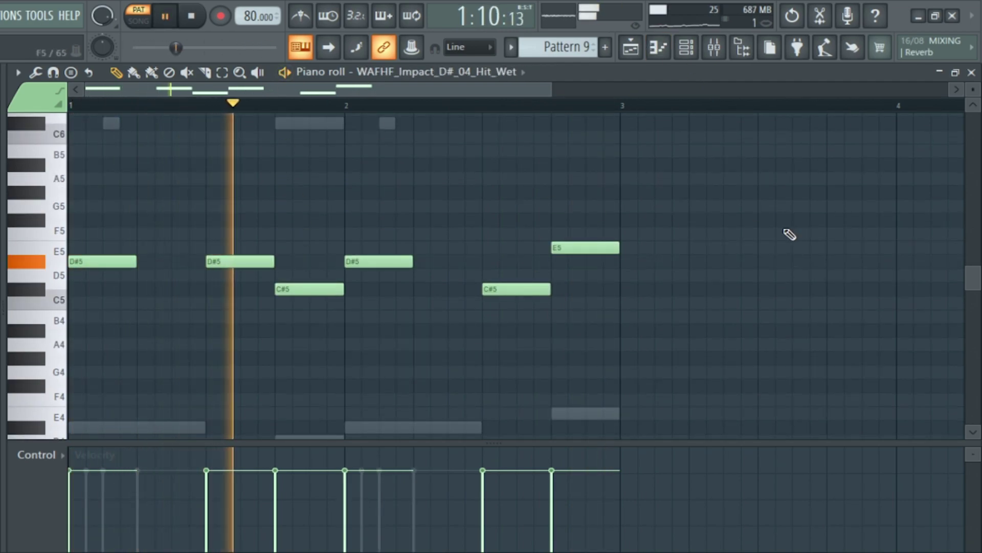
{"action": "key", "text": "space"}
Open the WAFHF_Impact channel's notes and play all the Pattern 9 melody layers together.
{"action": "left_click", "coordinate": [689, 55]}
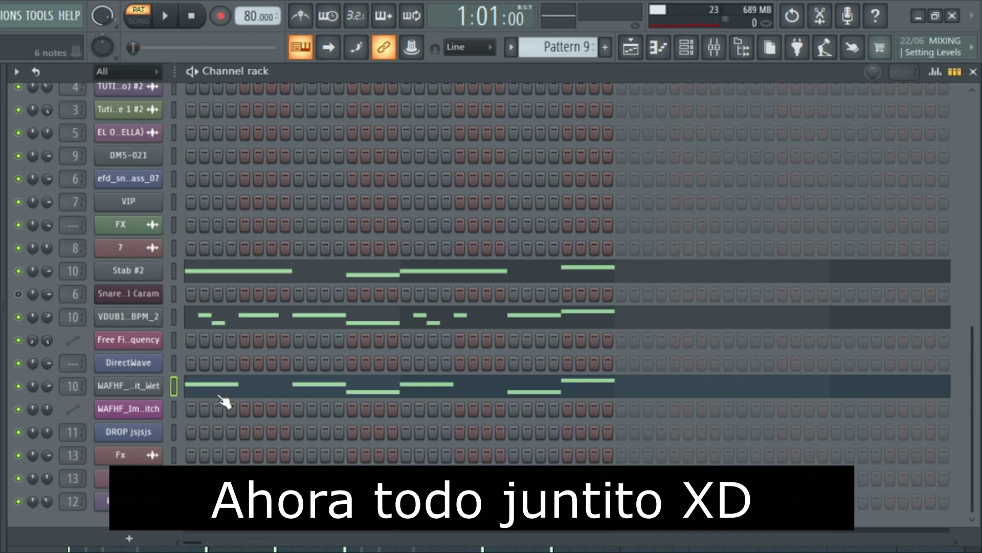
{"action": "left_click", "coordinate": [262, 395]}
{"action": "key", "text": "space"}
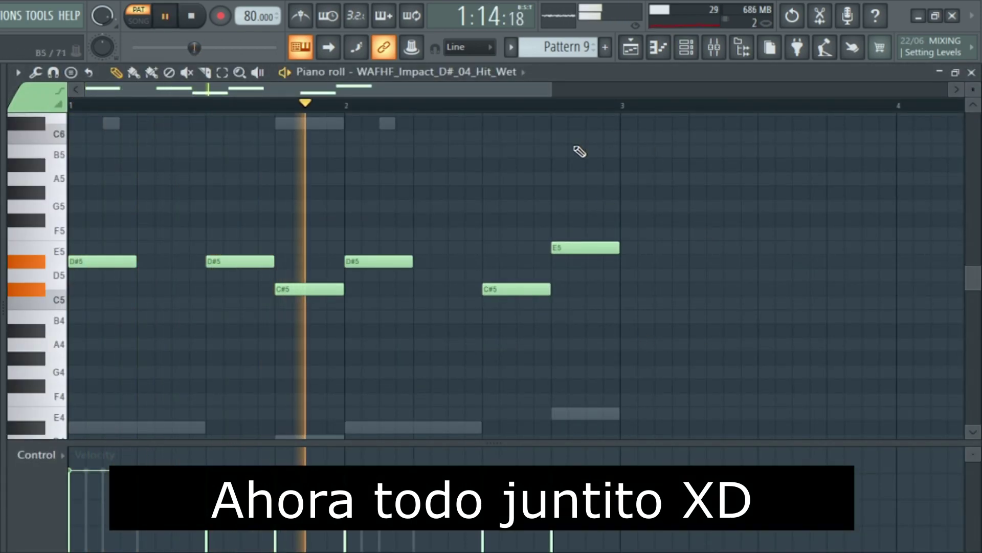
{"action": "scroll", "coordinate": [698, 213], "scroll_direction": "up", "scroll_amount": 2}
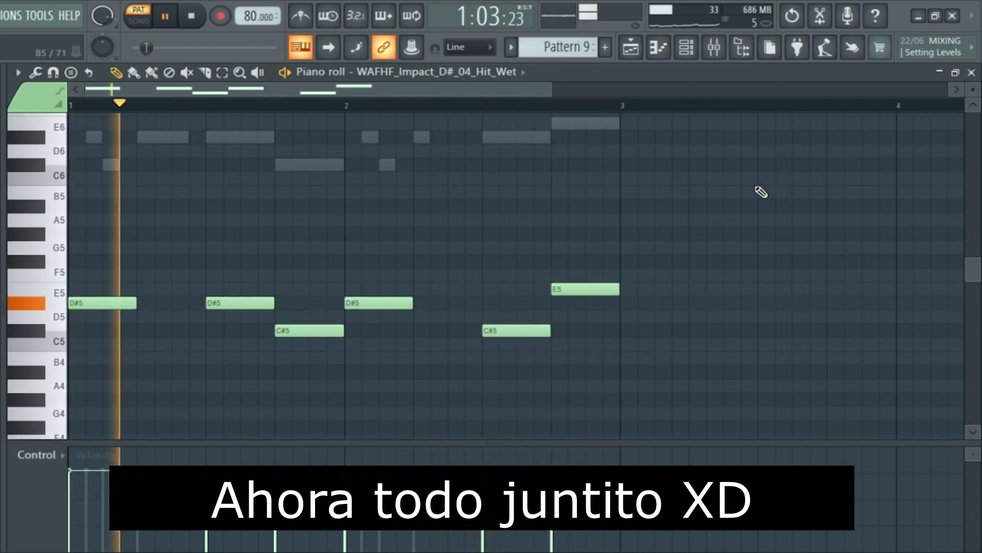
{"action": "key", "text": "space"}
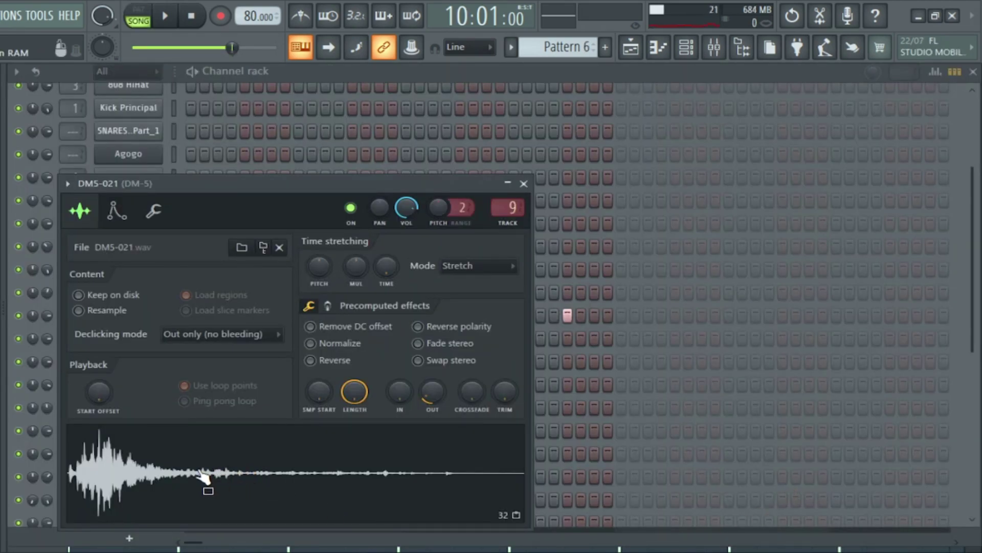
Close the DM5-021 sampler settings and review the channel's steps in Pattern 6.
{"action": "left_click", "coordinate": [524, 183]}
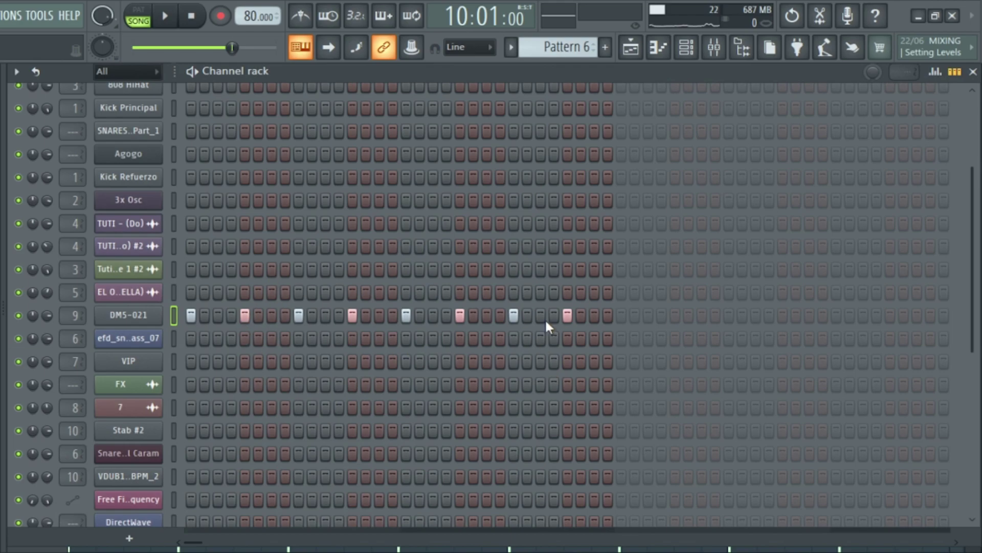
Play the DM5-021 steps of Pattern 6 in pattern mode, stopping playback once they have been heard.
{"action": "left_click", "coordinate": [138, 10]}
{"action": "left_click", "coordinate": [165, 16]}
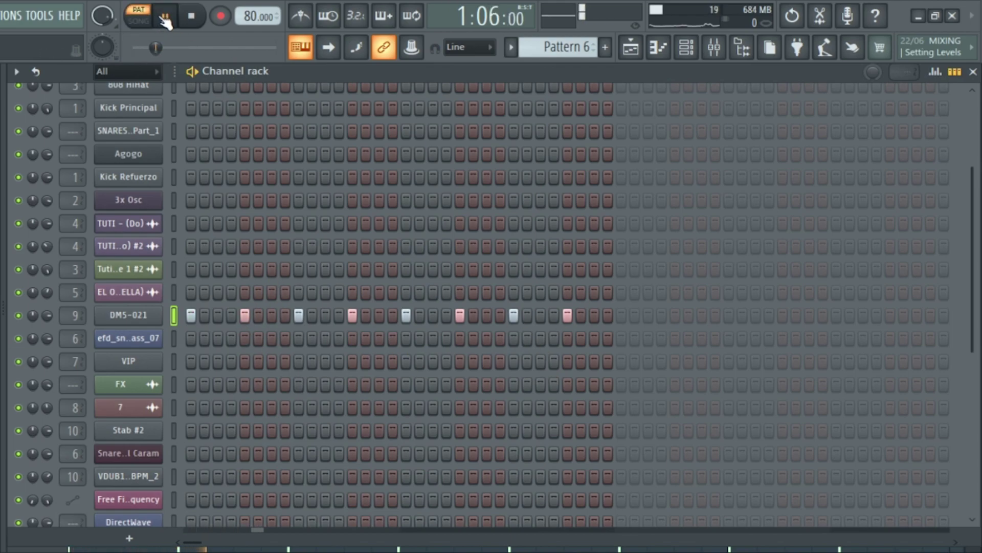
{"action": "key", "text": "space"}
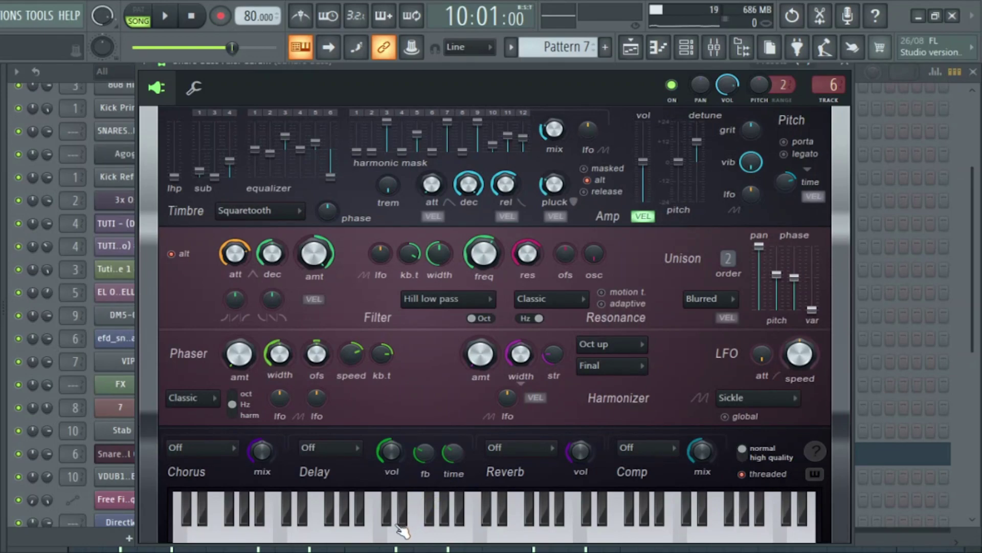
Audition several notes of the Snare Bass Axel Caram synth on its keyboard and close its plugin window.
{"action": "left_click", "coordinate": [380, 534]}
{"action": "left_click", "coordinate": [393, 535]}
{"action": "left_click", "coordinate": [417, 536]}
{"action": "left_click", "coordinate": [852, 66]}
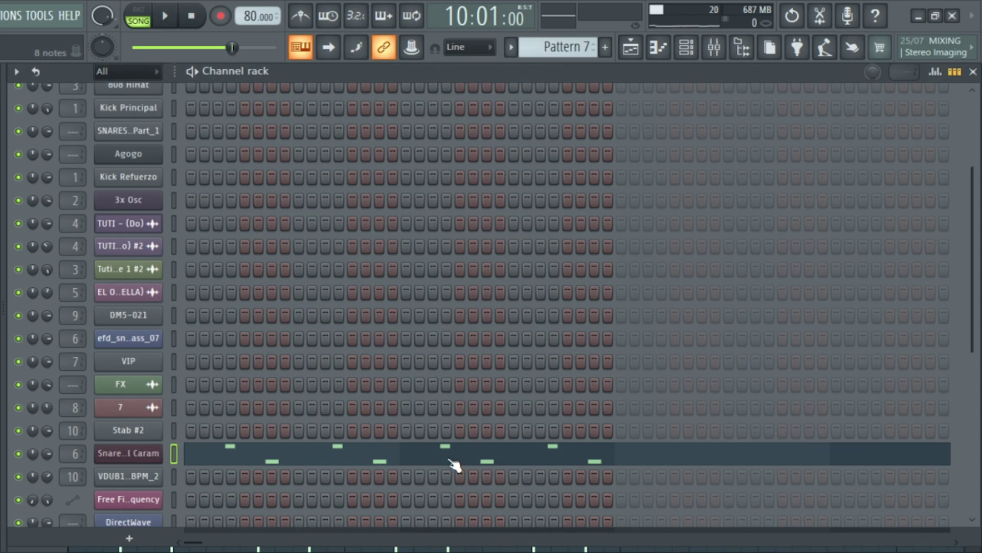
Open the Snare Bass Axel Caram notes of Pattern 7 in the piano roll and listen to them in pattern mode.
{"action": "left_click", "coordinate": [405, 465]}
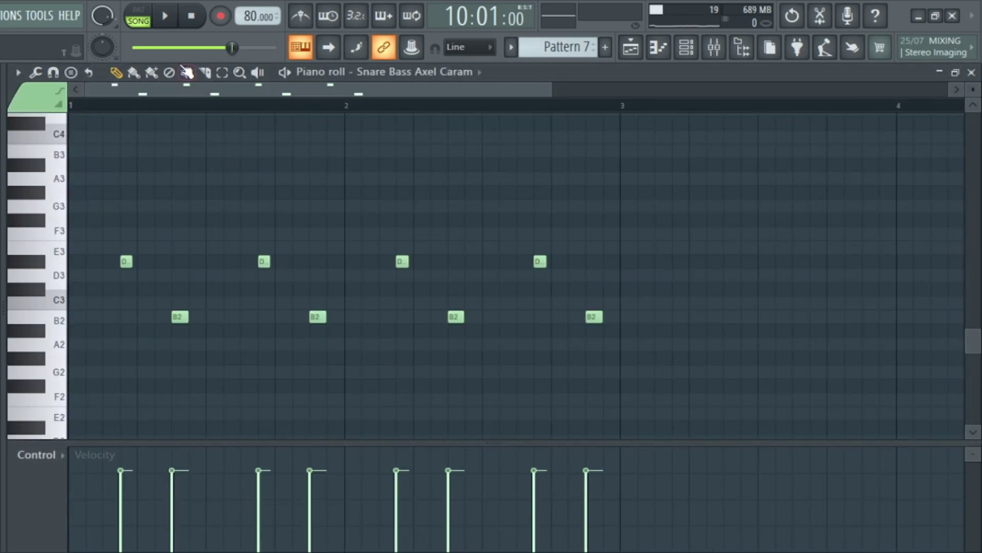
{"action": "left_click", "coordinate": [138, 15]}
{"action": "key", "text": "space"}
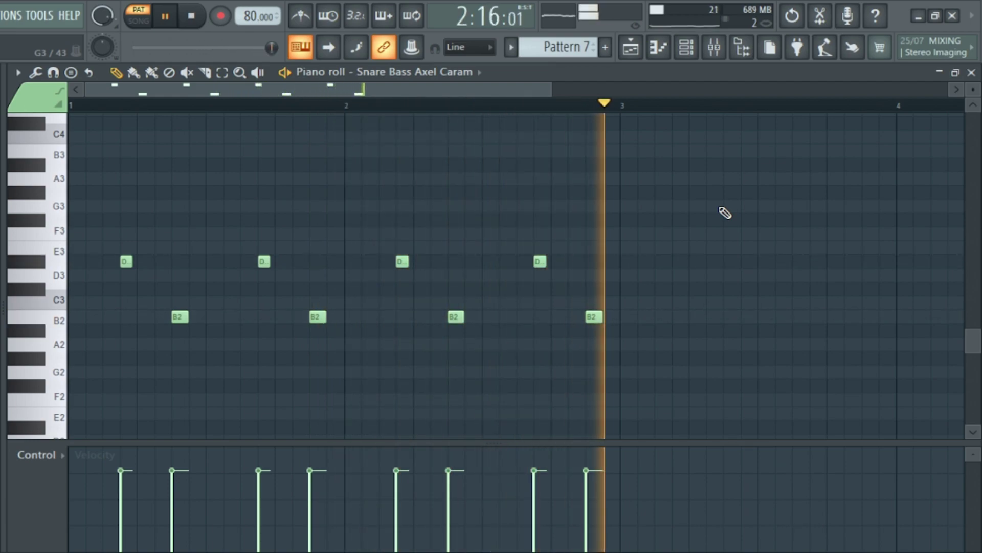
{"action": "key", "text": "space"}
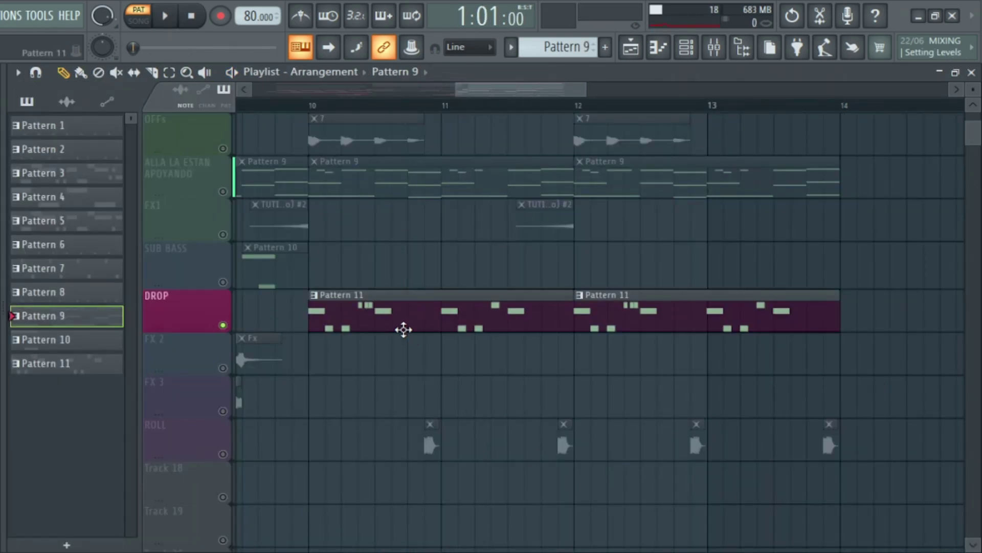
Open Pattern 11 from the DROP track in the channel rack and audition the DROP jsjsjs channel's DirectWave bass sample.
{"action": "double_click", "coordinate": [403, 330]}
{"action": "left_click", "coordinate": [689, 54]}
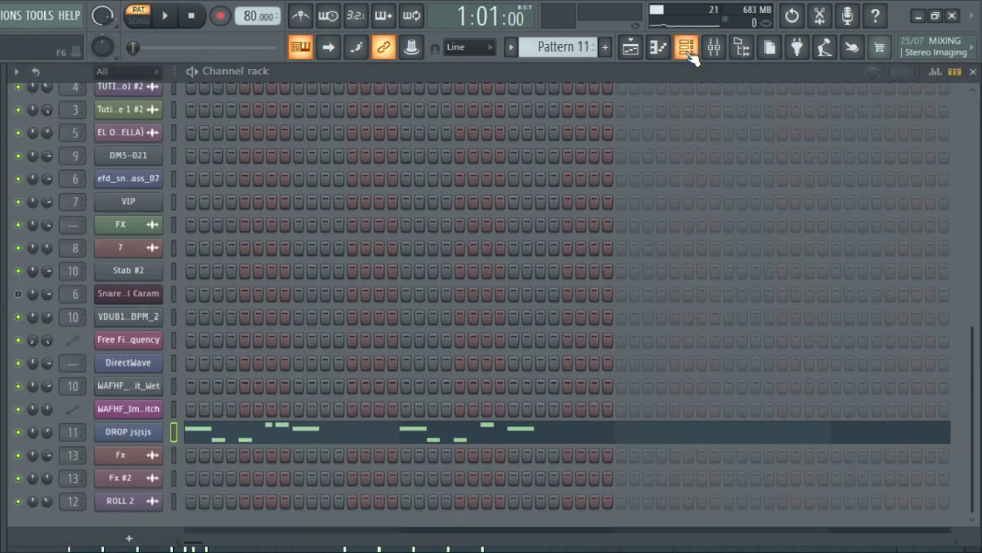
{"action": "left_click", "coordinate": [119, 439]}
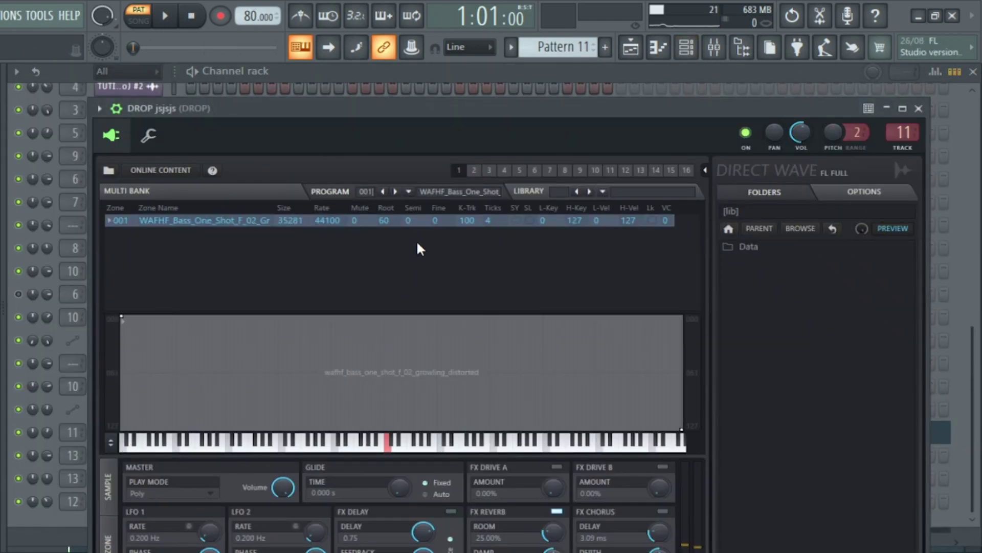
{"action": "left_click", "coordinate": [404, 448]}
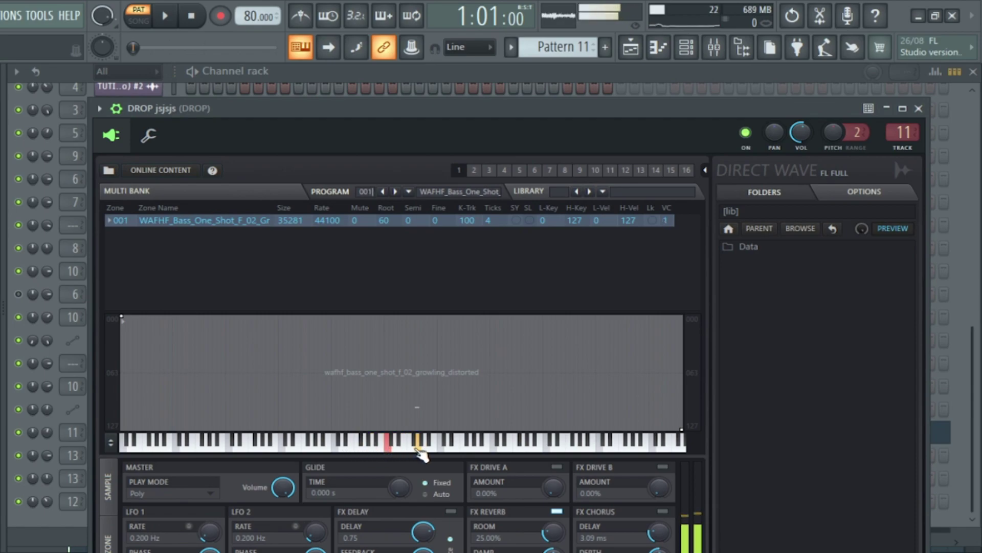
Open the DROP jsjsjs notes of Pattern 11 in the piano roll and listen to the melody.
{"action": "left_click", "coordinate": [660, 48]}
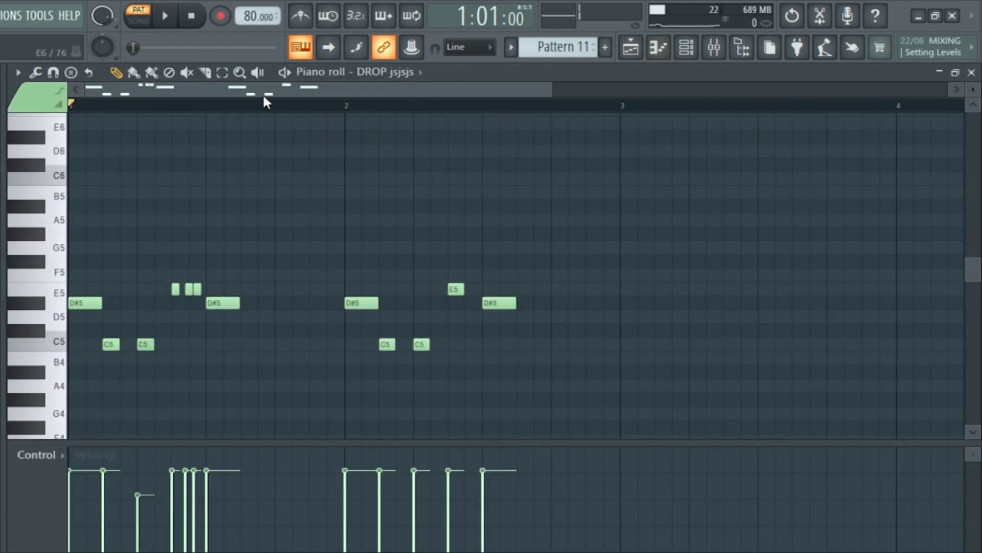
{"action": "key", "text": "space"}
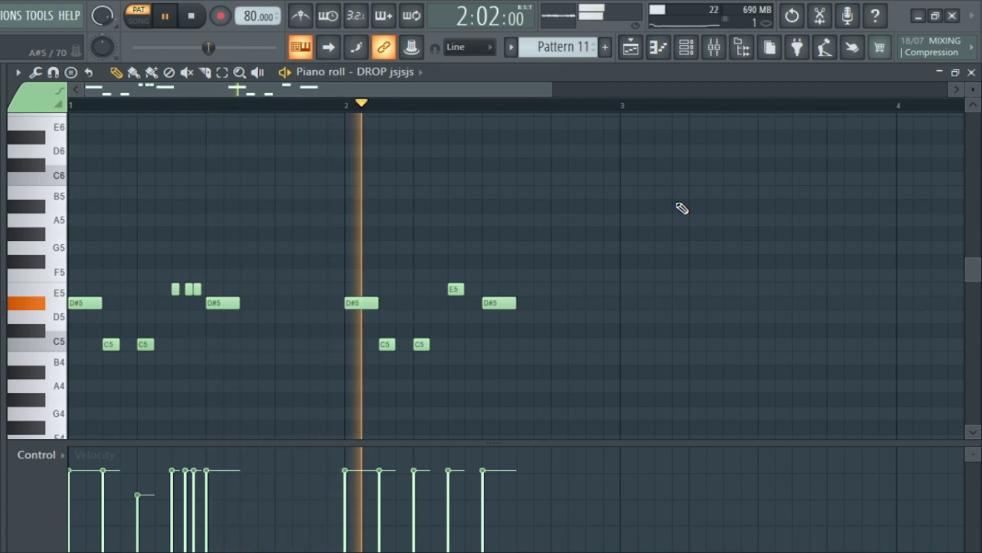
{"action": "key", "text": "space"}
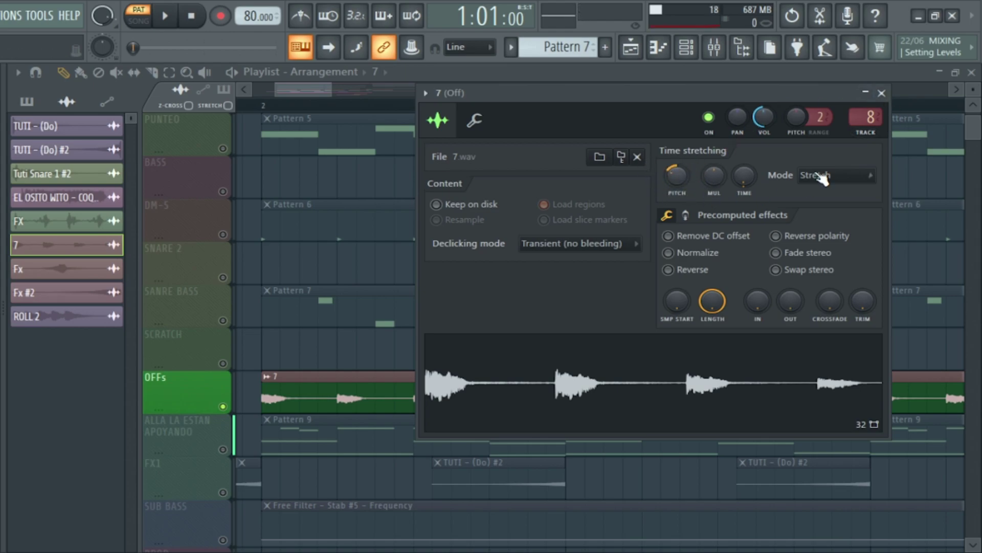
Close the settings of sample 7 and play its soloed OFFs track clips from bar 2 in the playlist.
{"action": "left_click", "coordinate": [881, 93]}
{"action": "scroll", "coordinate": [259, 108], "scroll_direction": "up", "scroll_amount": 2}
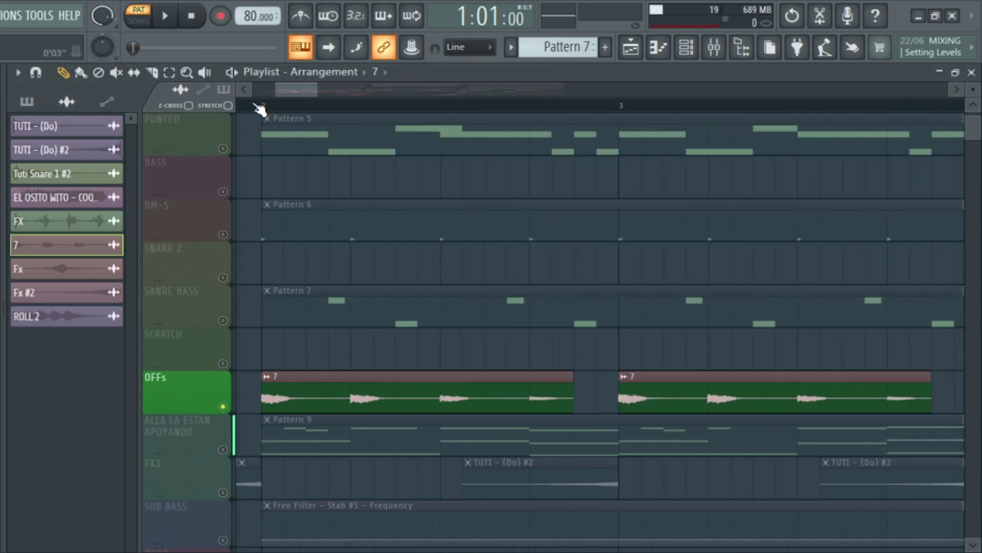
{"action": "left_click", "coordinate": [262, 107]}
{"action": "key", "text": "space"}
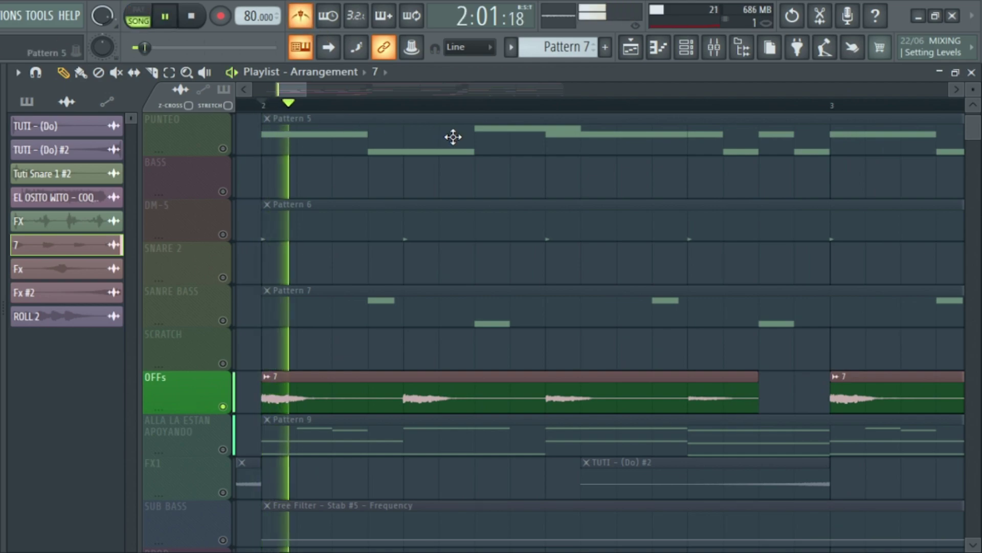
{"action": "key", "text": "space"}
Check the acapella clip's sample settings, close them and listen to the soloed ACAPELLA track in the playlist from bar 2.
{"action": "scroll", "coordinate": [450, 113], "scroll_direction": "down", "scroll_amount": 3}
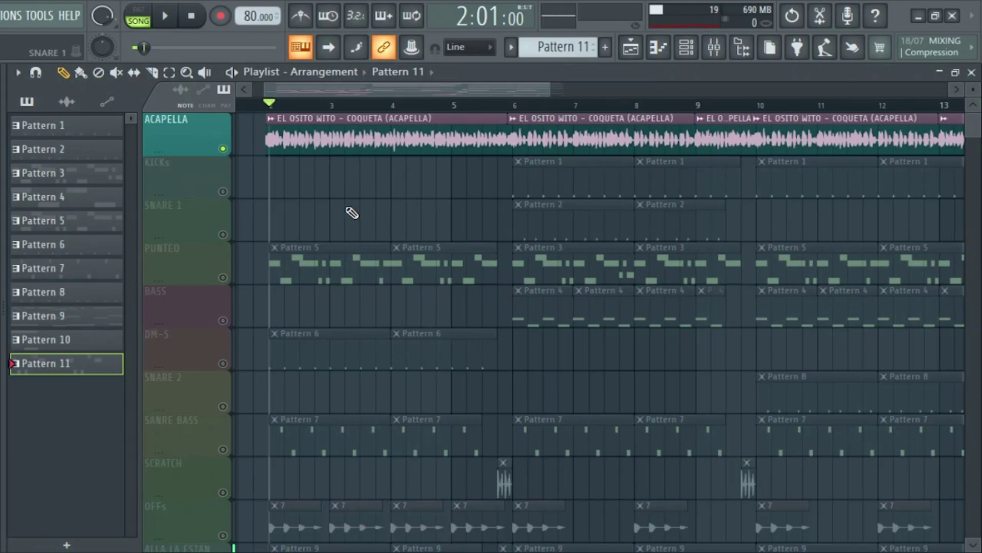
{"action": "double_click", "coordinate": [461, 140]}
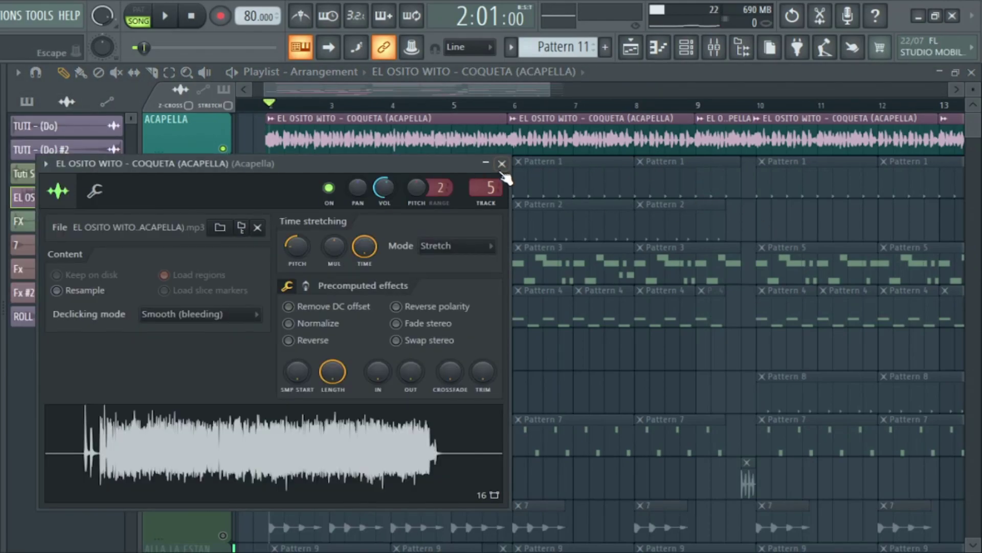
{"action": "left_click", "coordinate": [502, 163]}
{"action": "key", "text": "space"}
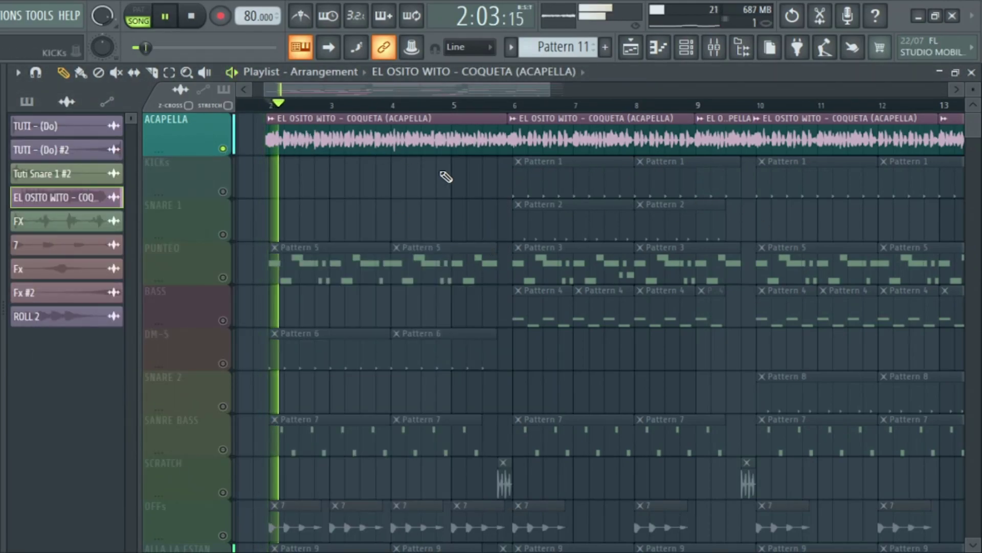
{"action": "scroll", "coordinate": [466, 112], "scroll_direction": "up", "scroll_amount": 2}
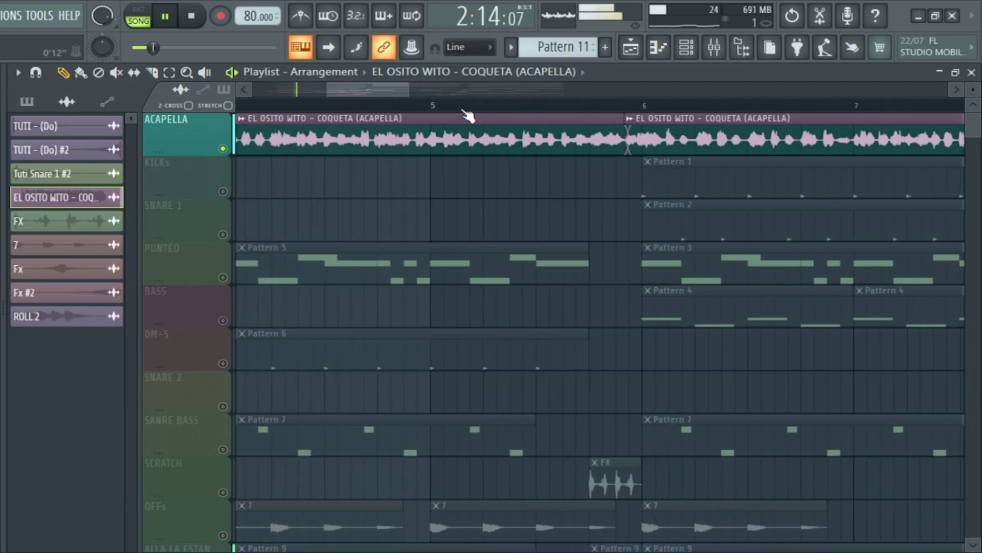
{"action": "scroll", "coordinate": [463, 120], "scroll_direction": "down", "scroll_amount": 3}
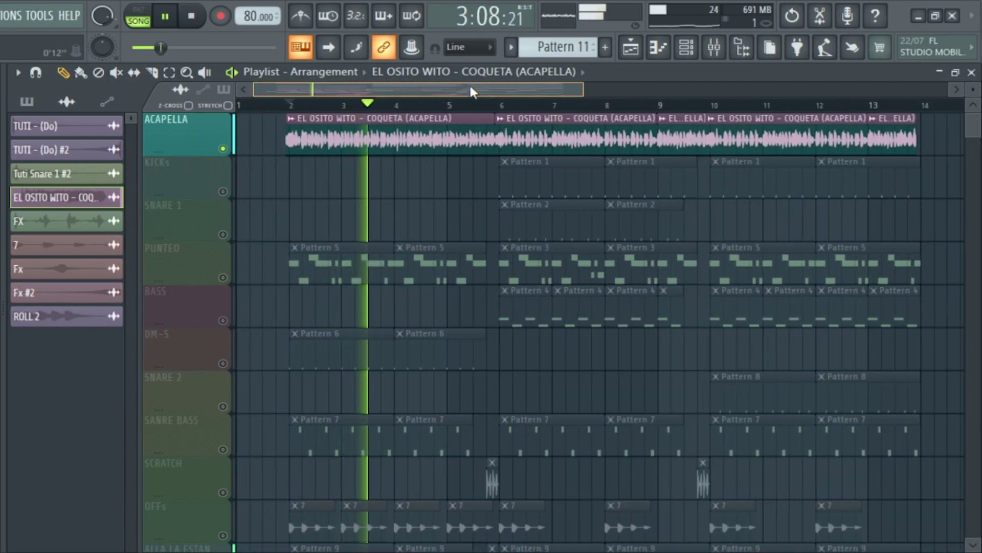
{"action": "scroll", "coordinate": [466, 109], "scroll_direction": "up", "scroll_amount": 3}
{"action": "left_click_drag", "start_coordinate": [436, 90], "coordinate": [347, 88]}
{"action": "key", "text": "space"}
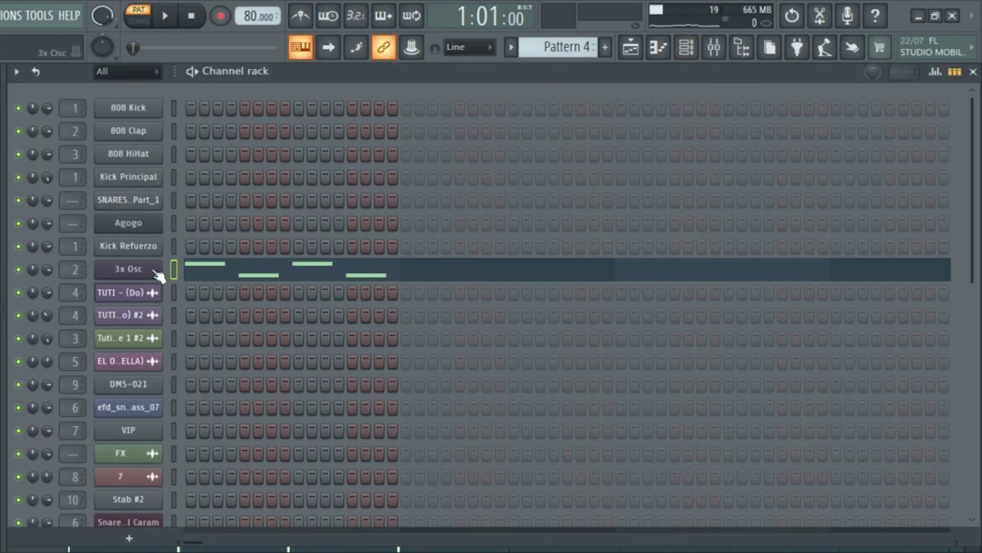
Review the 3x Osc bass channel's sound settings, including its volume and pitch envelopes, and close the plugin window.
{"action": "left_click", "coordinate": [119, 276]}
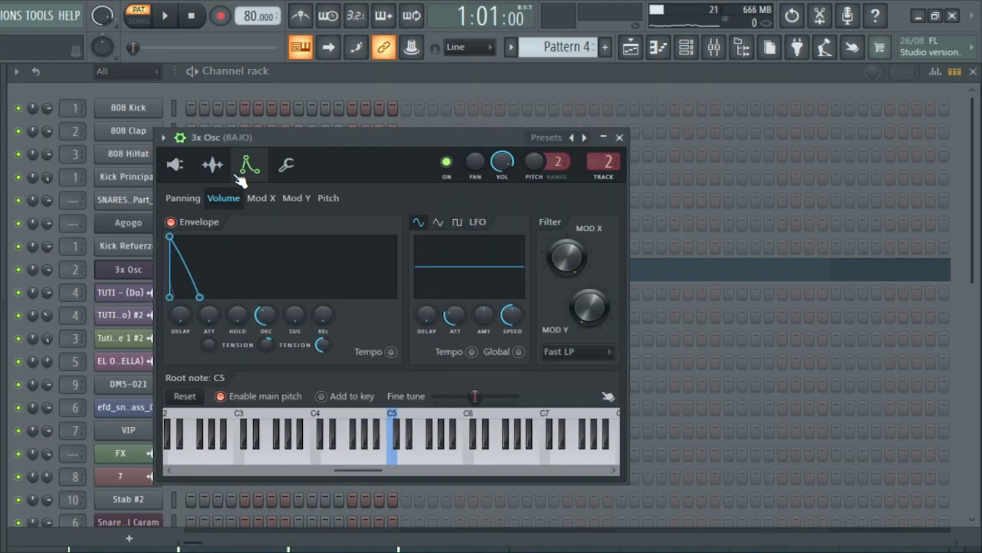
{"action": "left_click", "coordinate": [212, 165]}
{"action": "left_click", "coordinate": [249, 164]}
{"action": "left_click", "coordinate": [327, 200]}
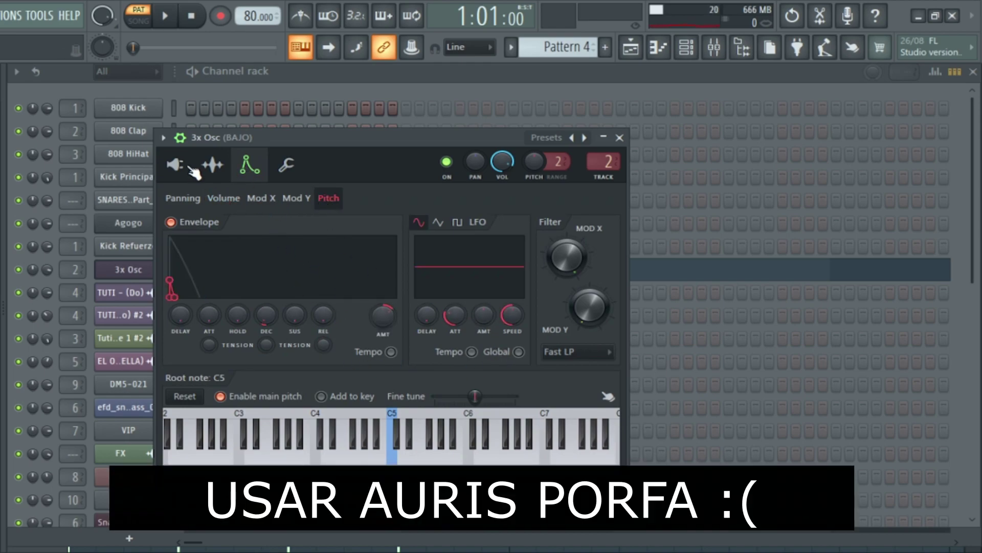
{"action": "left_click", "coordinate": [212, 166]}
{"action": "left_click", "coordinate": [619, 139]}
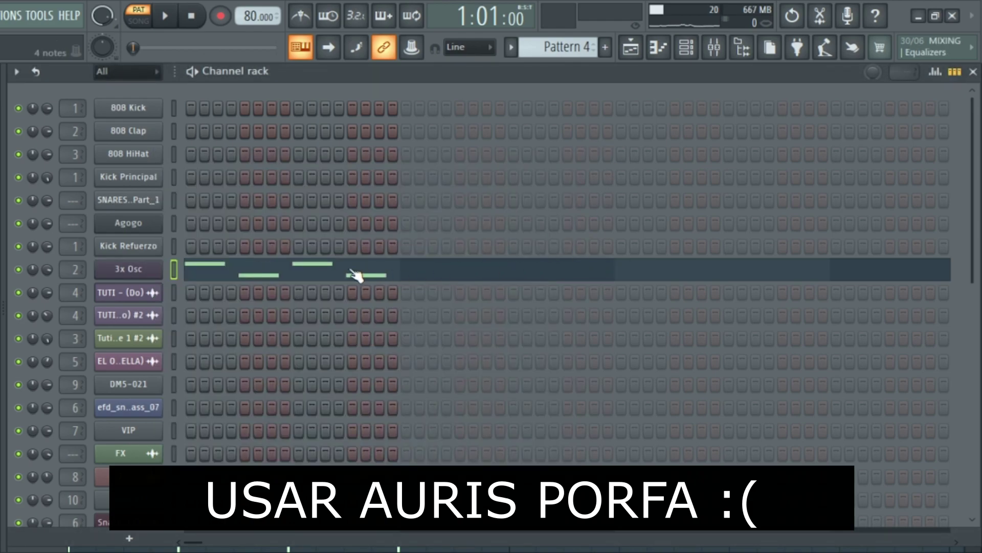
Open the 3x Osc notes of Pattern 4 in the piano roll and listen to the bass line.
{"action": "left_click", "coordinate": [308, 275]}
{"action": "key", "text": "space"}
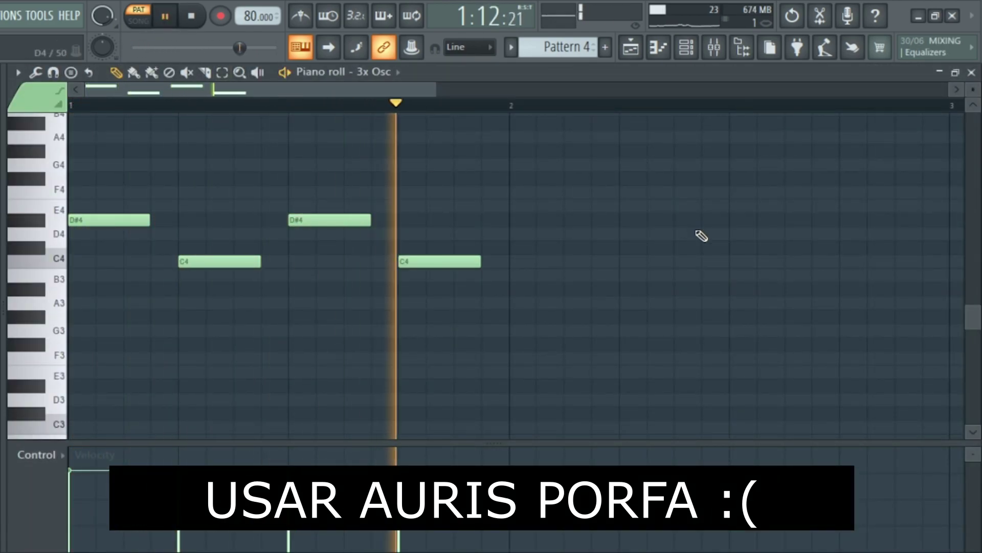
{"action": "key", "text": "space"}
Open the Kickstart effect on the BAJO mixer track and play Pattern 4 to show its effect on the bass.
{"action": "left_click", "coordinate": [714, 47]}
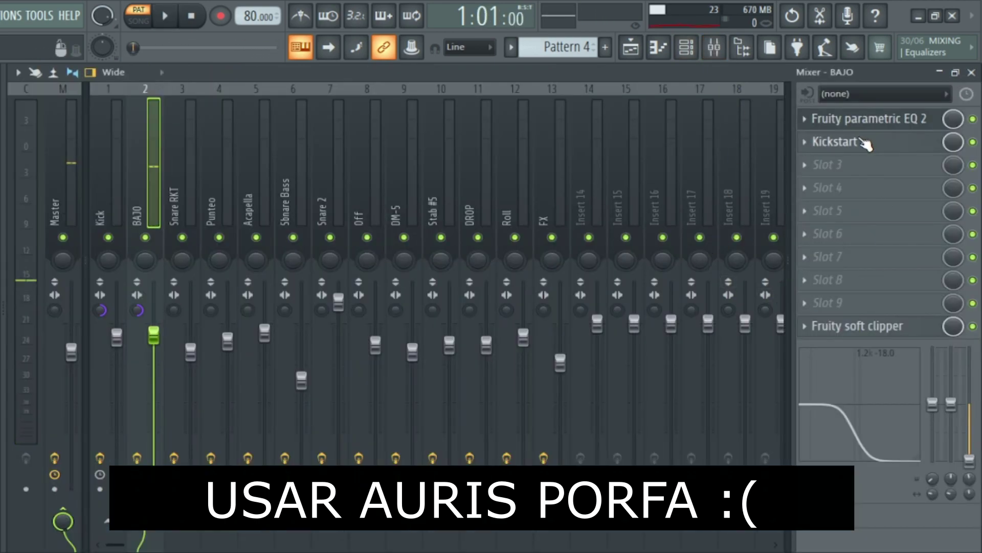
{"action": "left_click", "coordinate": [864, 143]}
{"action": "key", "text": "space"}
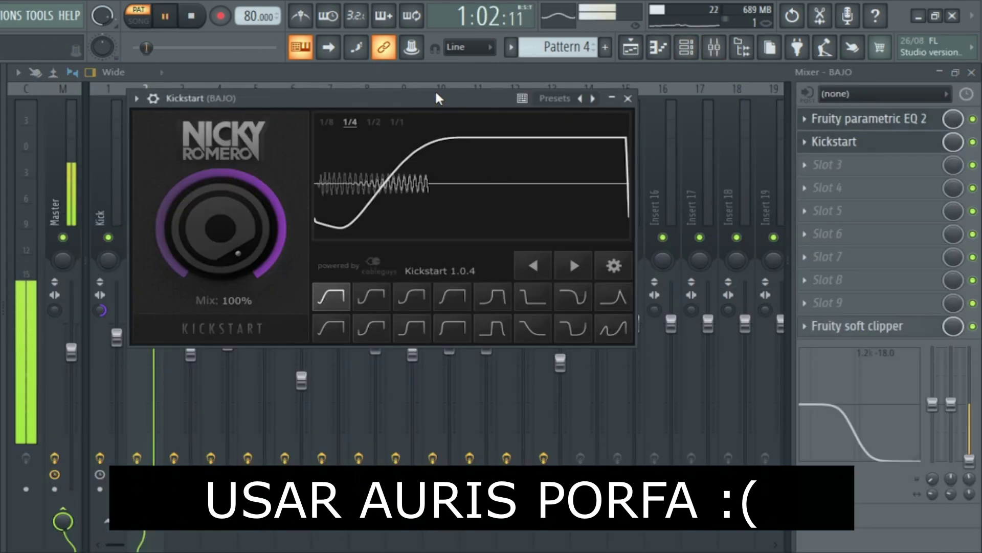
Play the full song with all tracks active, showing the whole arrangement in the playlist.
{"action": "key", "text": "space"}
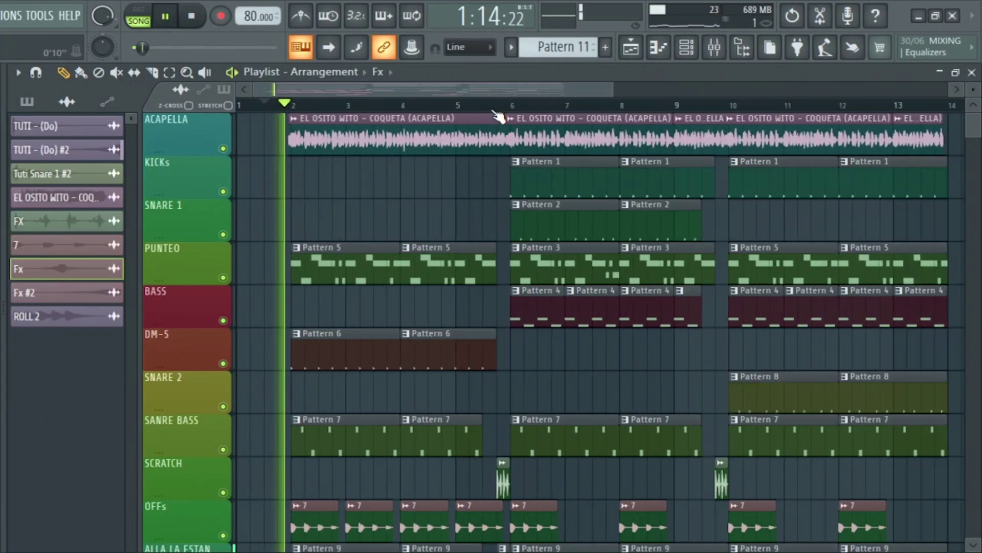
{"action": "scroll", "coordinate": [490, 114], "scroll_direction": "down", "scroll_amount": 4}
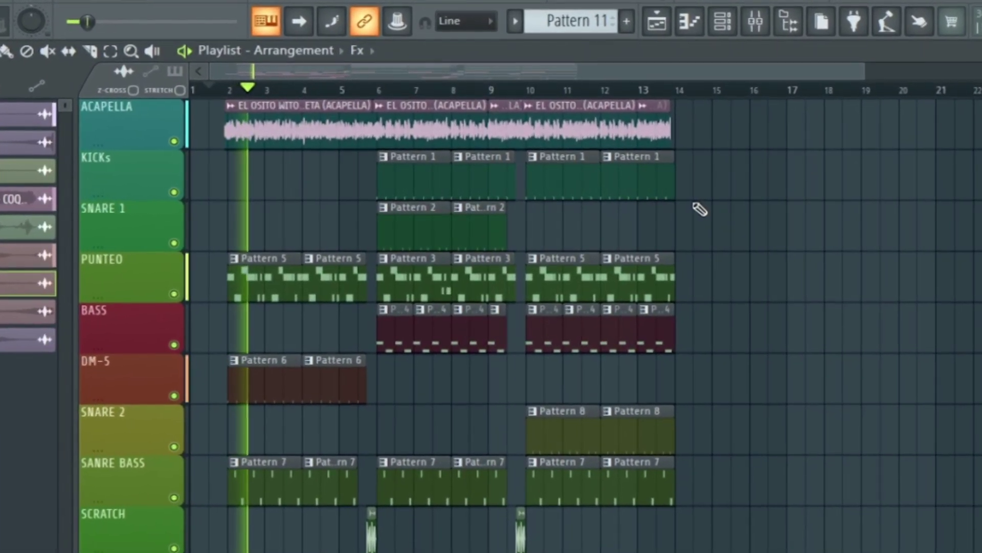